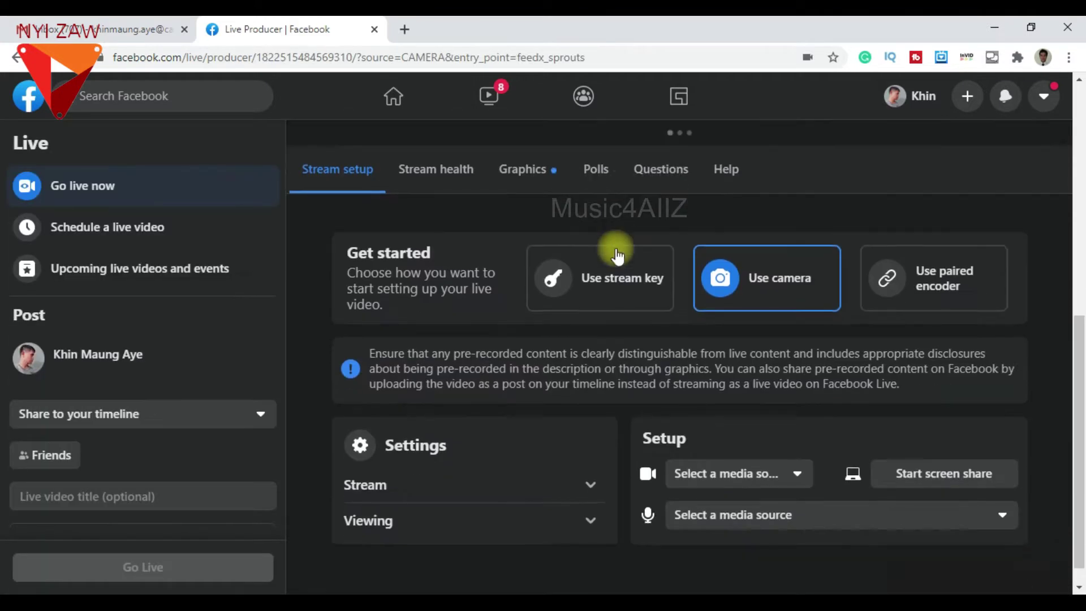
Step: Scroll down to view the camera setup with the HD webcam, default microphone and live preview
scroll(688, 367, "down", 1)
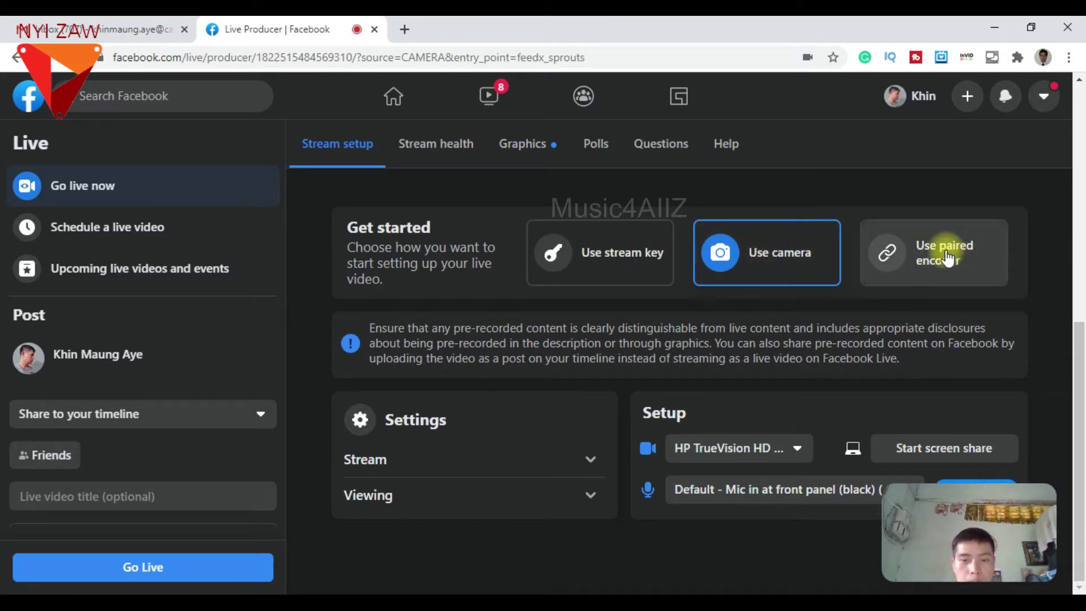
Step: Open a new browser tab next to the Facebook Live Producer tab
left_click(1081, 368)
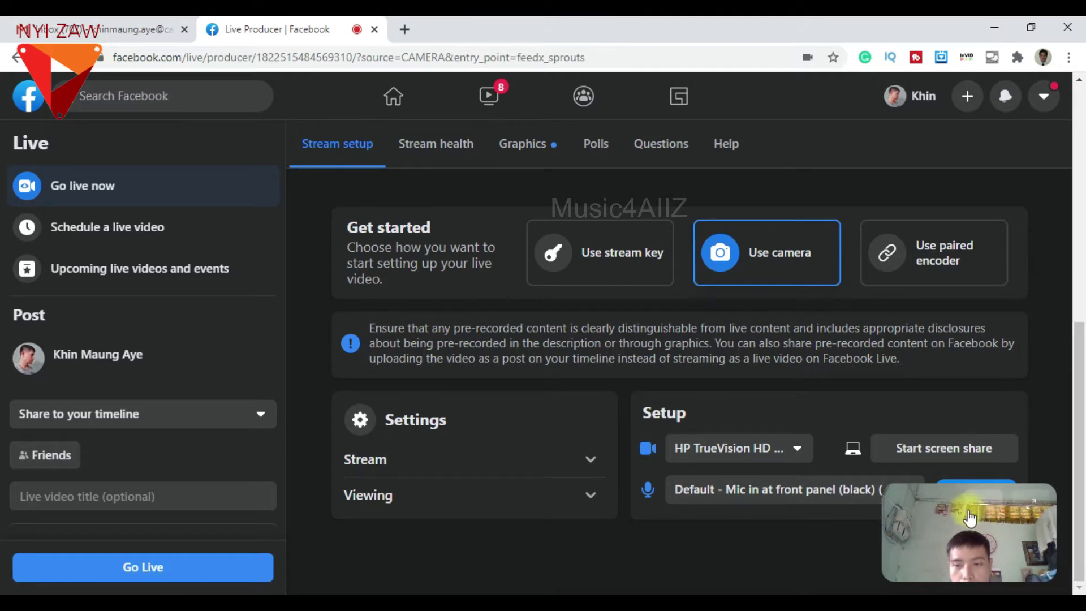
key("ctrl+a")
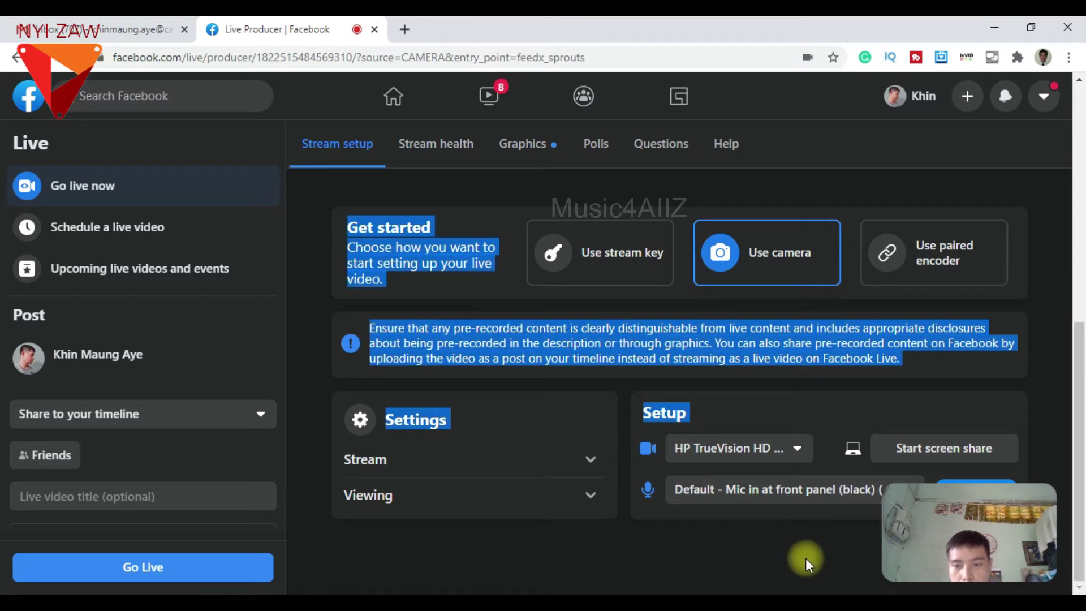
left_click(940, 386)
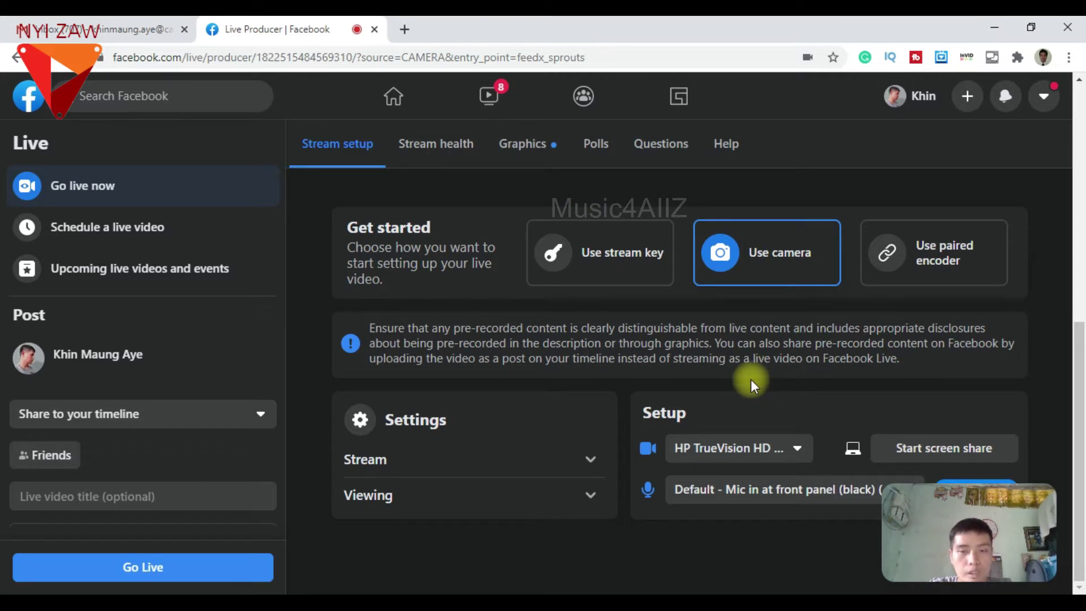
left_click(405, 31)
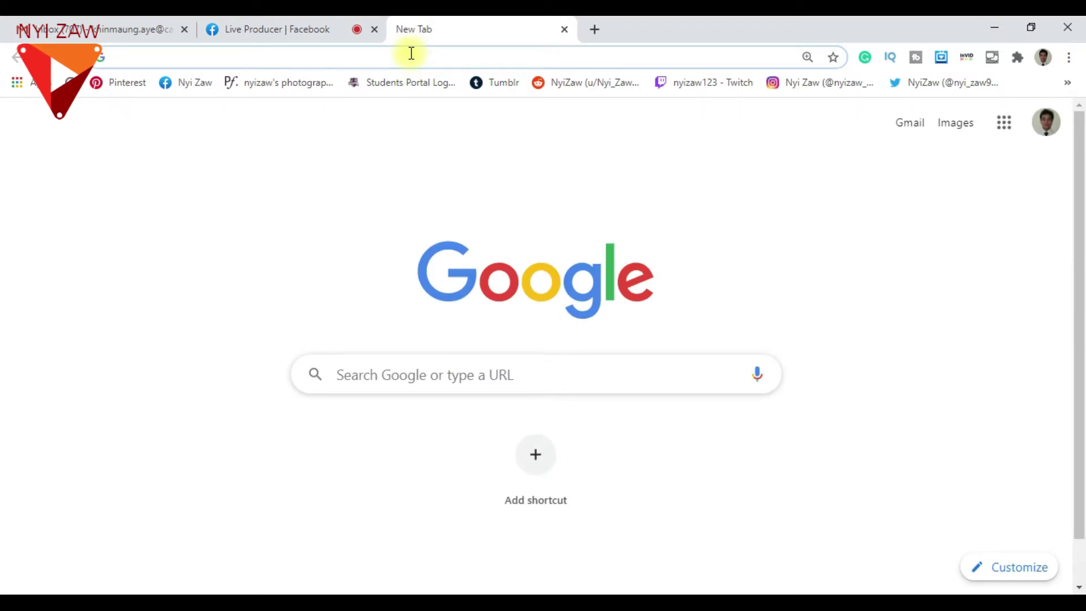
Step: Search Google for 'facebook screen sharing chrome extension' in the new tab
type("www")
key("Return")
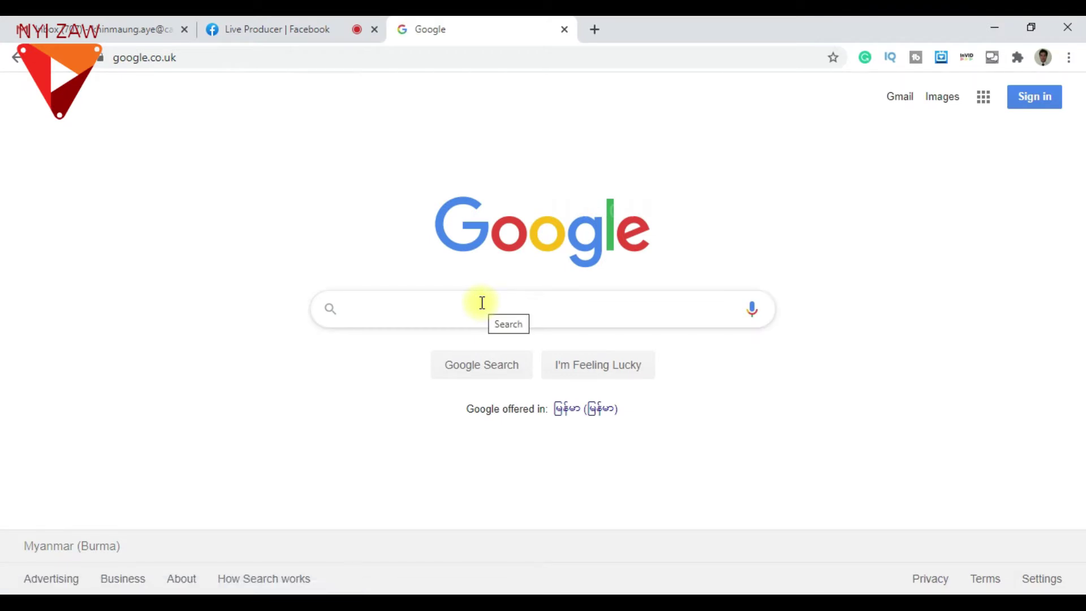
type("facebook ")
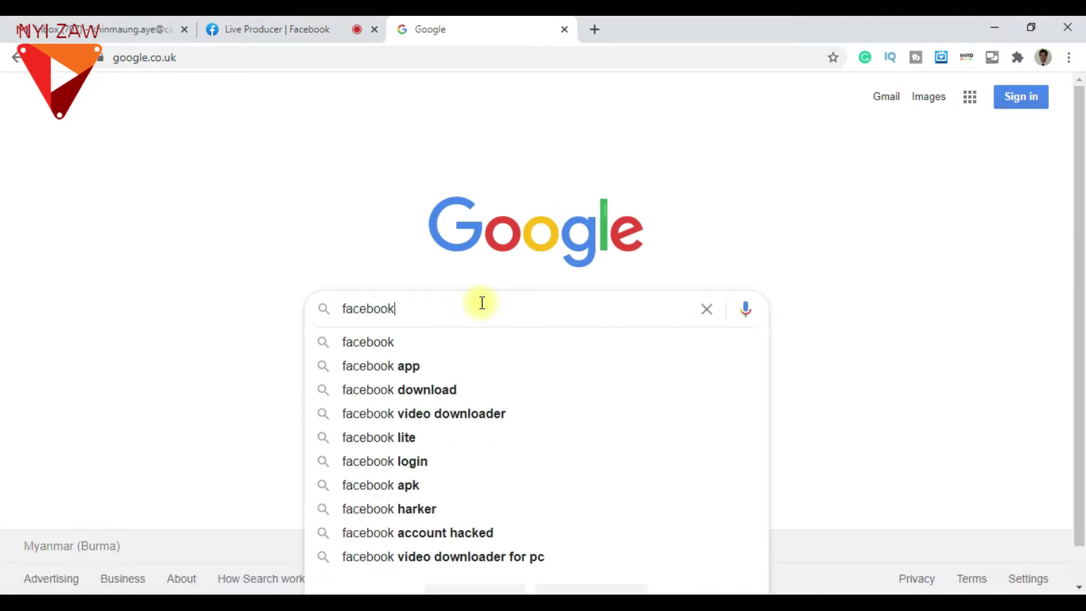
type("s")
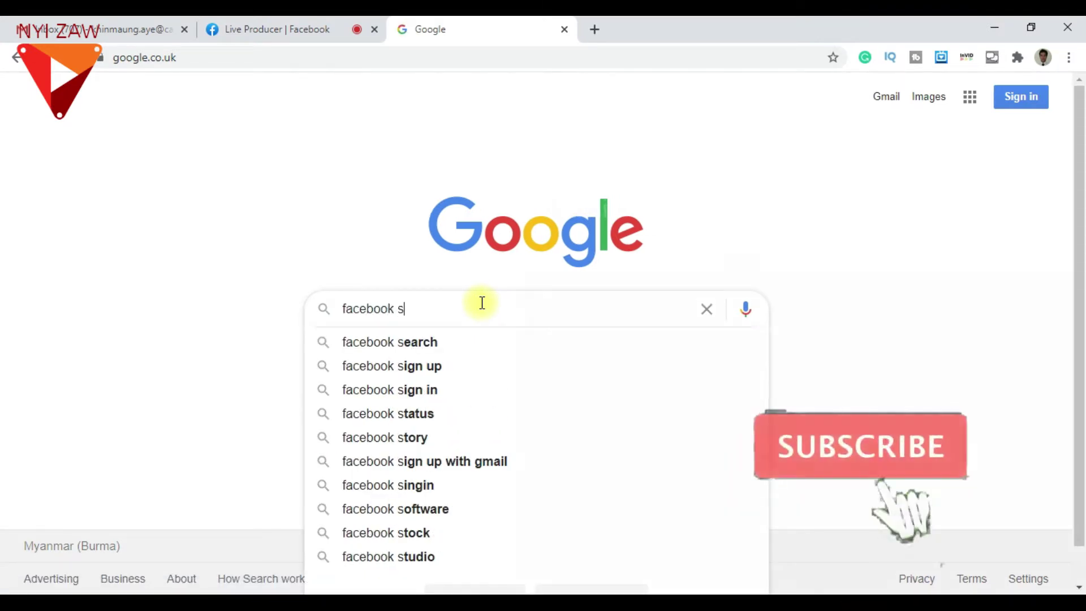
type("cren")
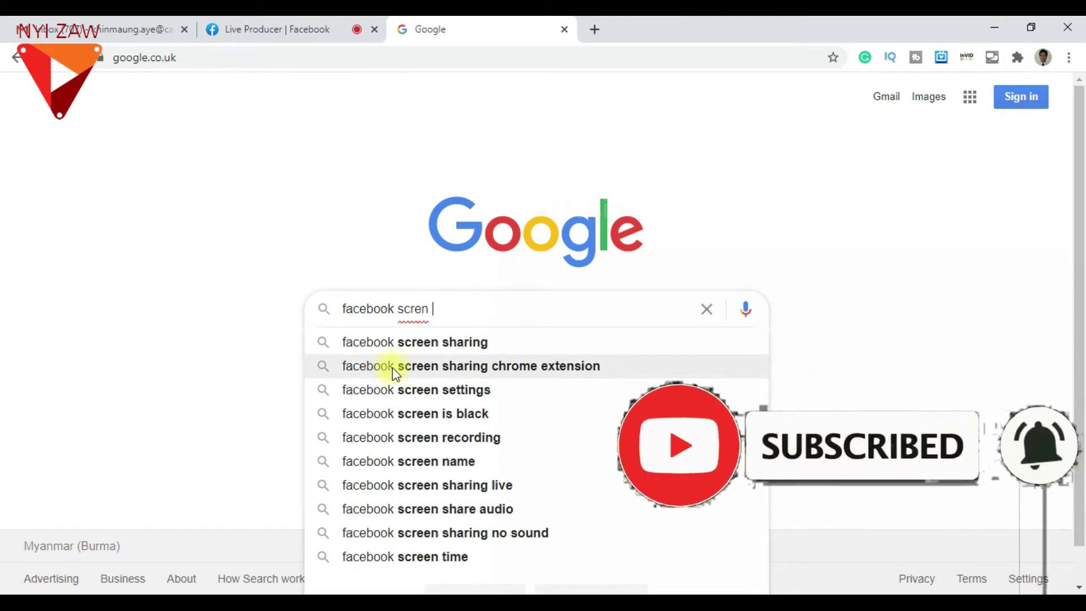
left_click(523, 369)
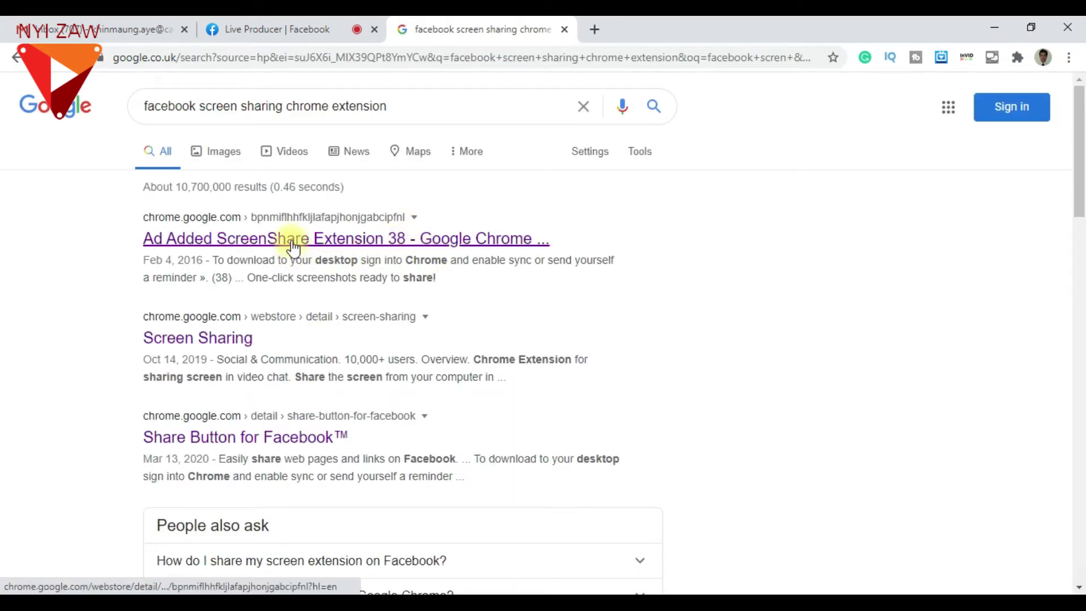
Step: Open the ScreenShare Extension store page and check the installed extensions and 2ConnectMe options
left_click(292, 244)
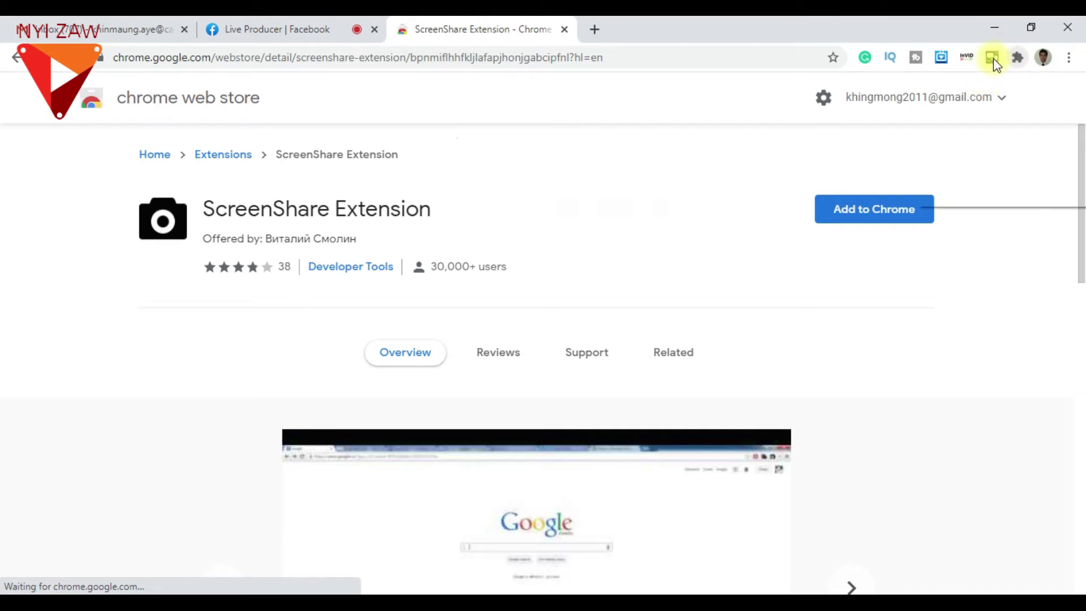
right_click(993, 58)
left_click(1016, 61)
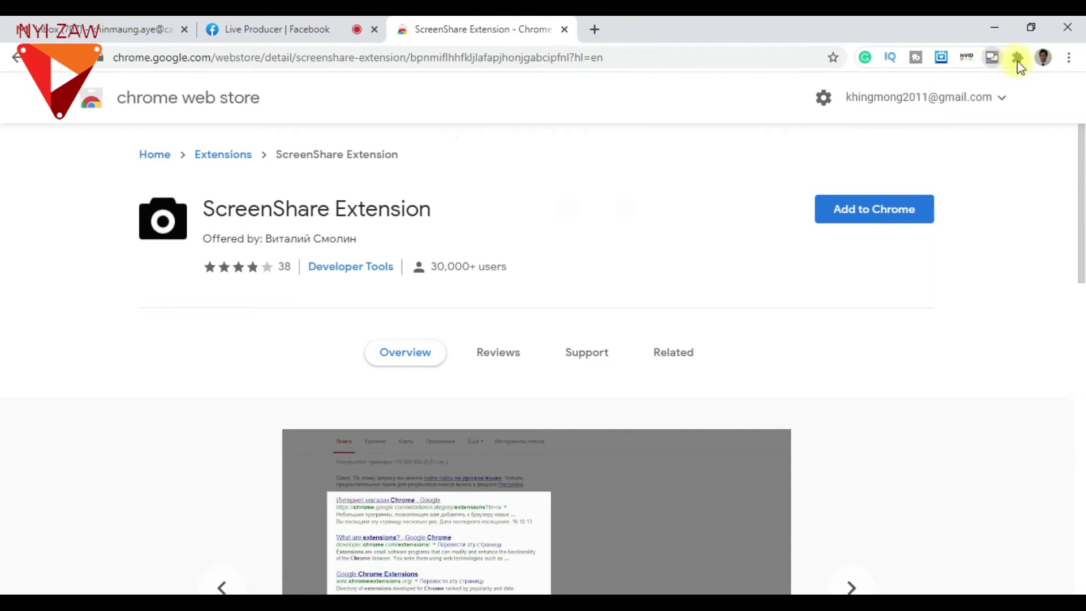
left_click(1017, 62)
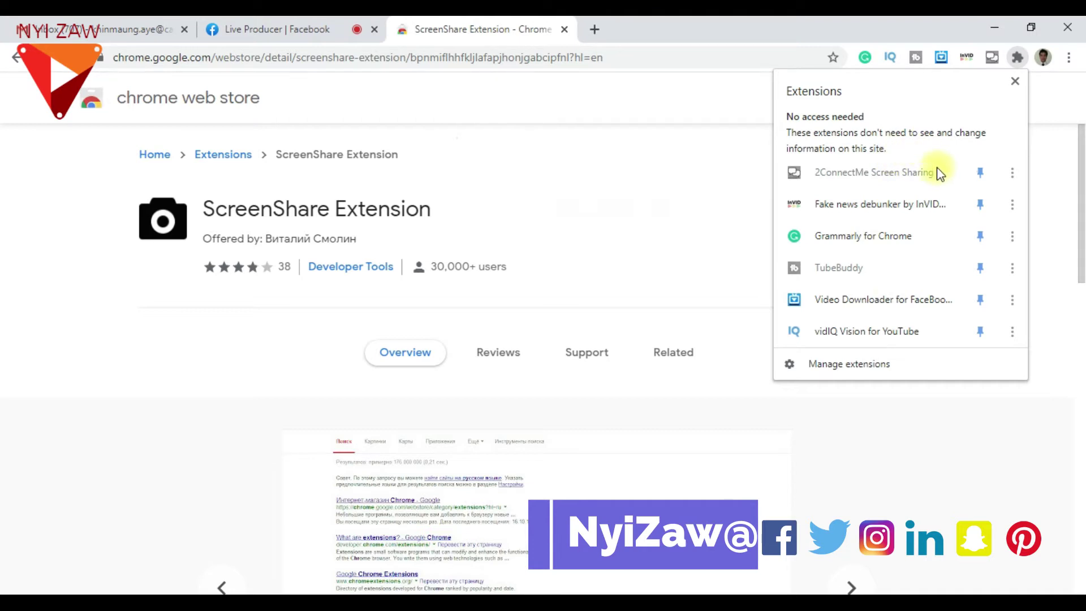
right_click(992, 58)
left_click(857, 211)
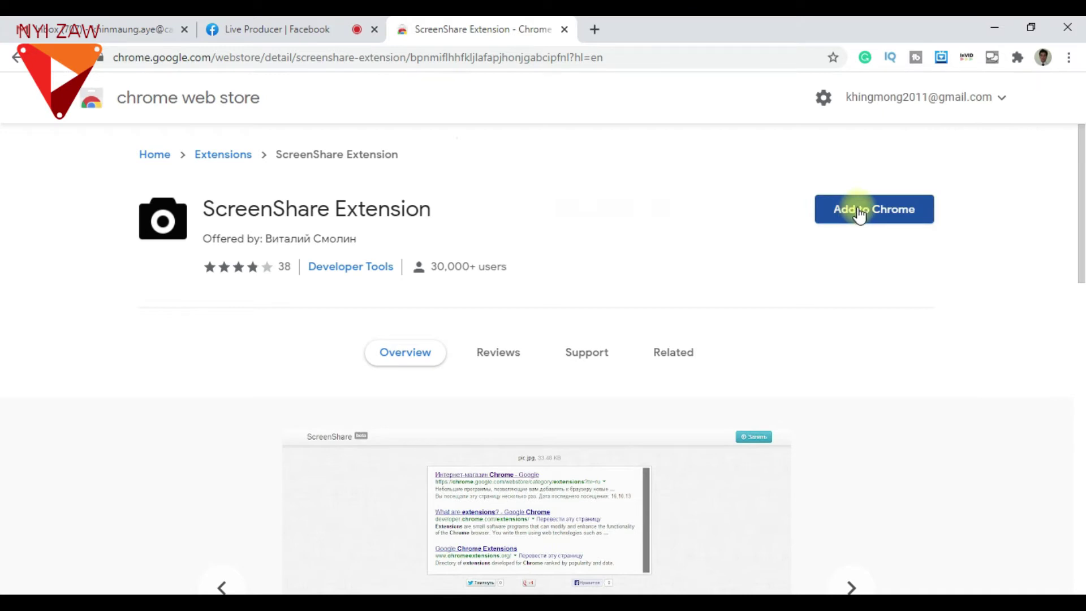
Step: Add ScreenShare Extension to Chrome and confirm the installation
left_click(858, 212)
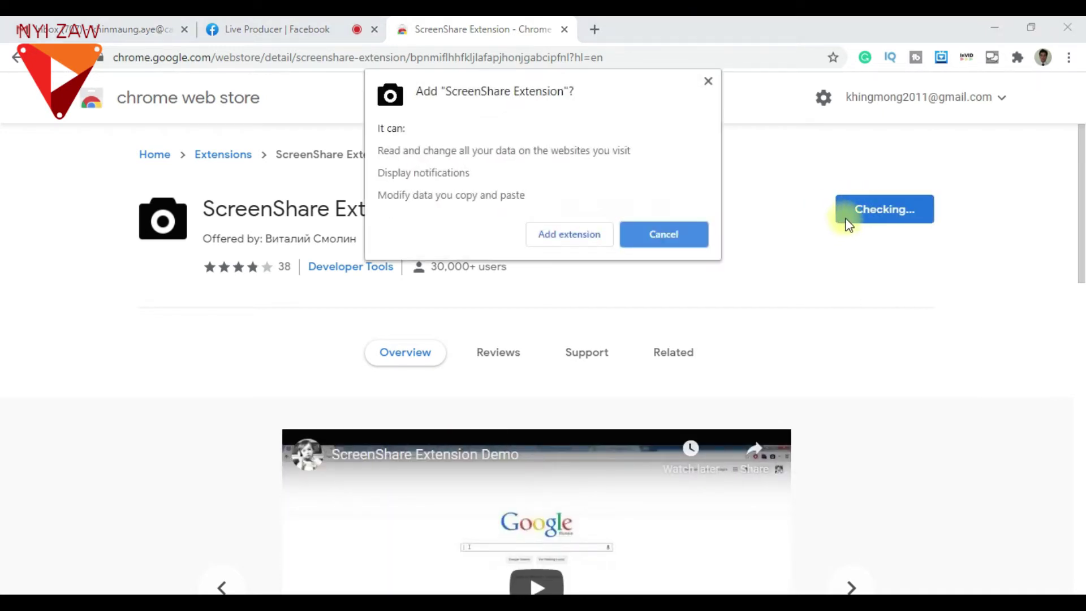
left_click(563, 235)
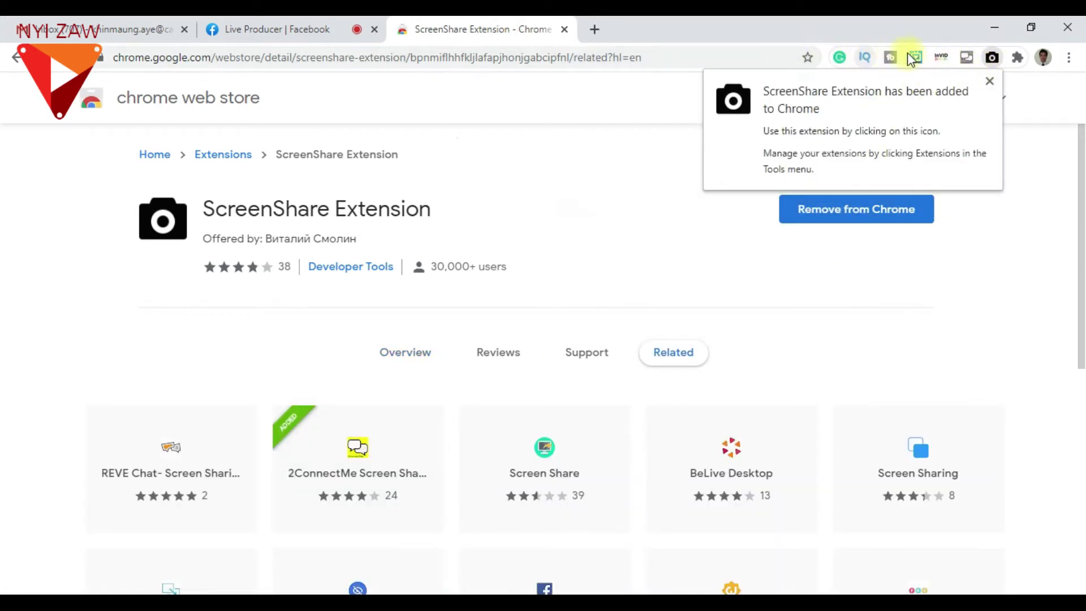
Step: Pin ScreenShare Extension to the Chrome toolbar and return to its Overview tab
left_click(992, 58)
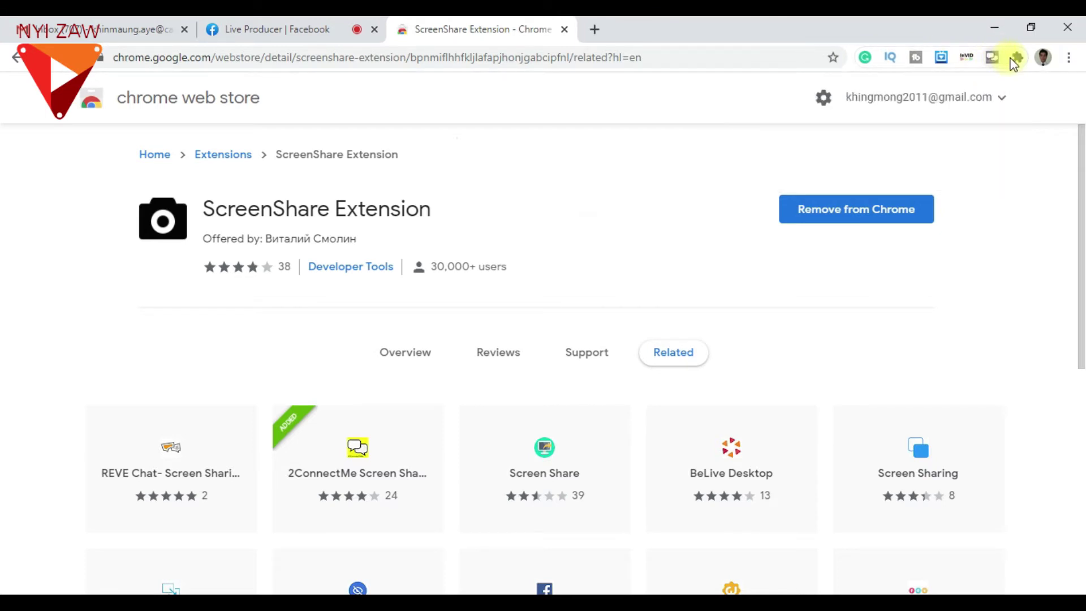
left_click(1017, 57)
left_click(992, 58)
left_click(993, 58)
left_click(993, 59)
left_click(1016, 57)
left_click(1017, 57)
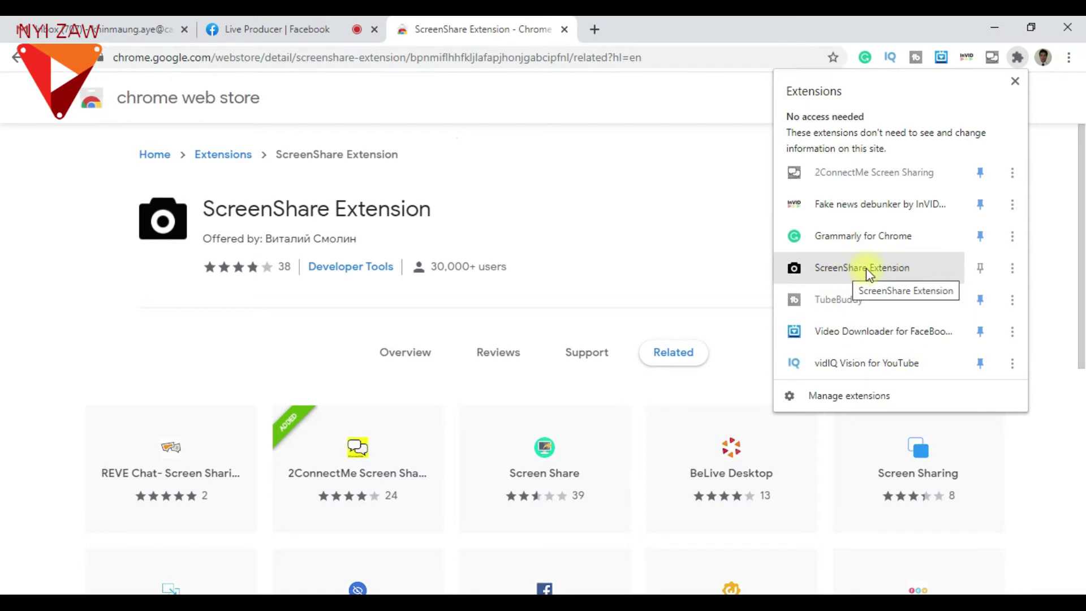
left_click(980, 268)
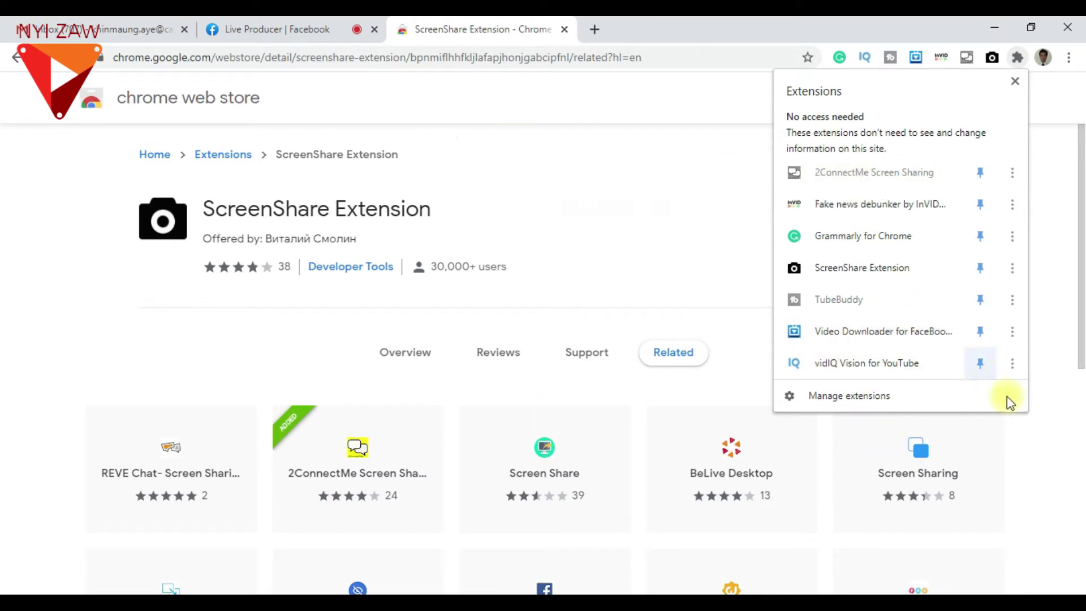
left_click(1077, 214)
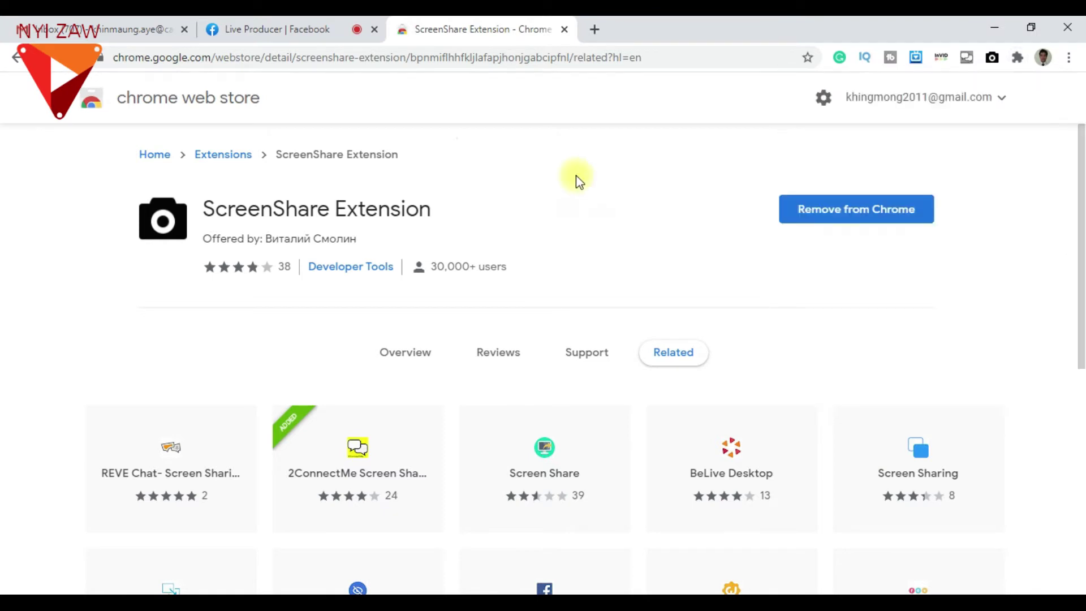
left_click(16, 58)
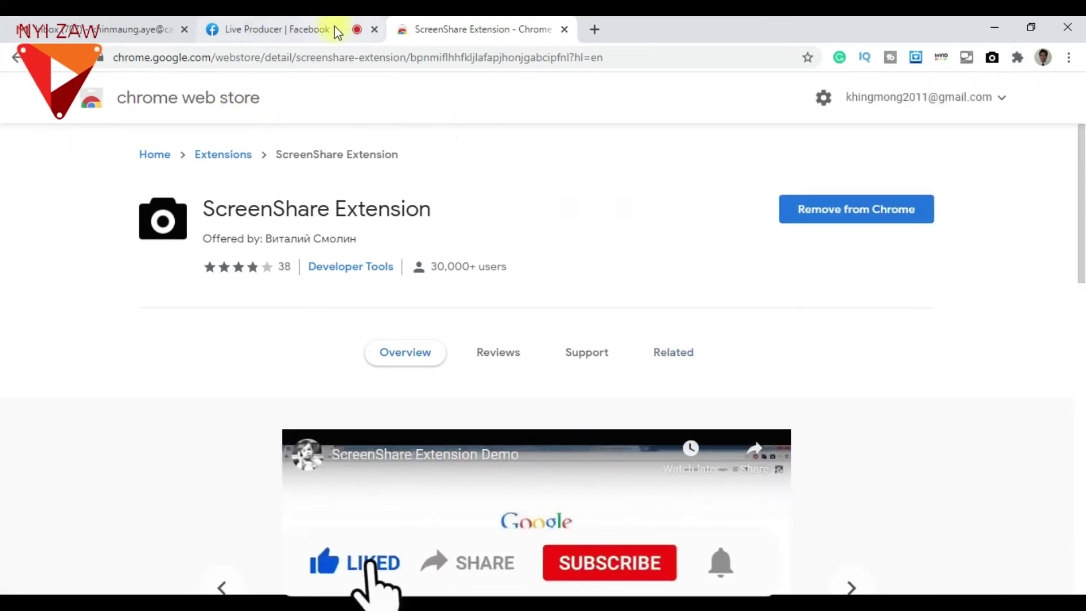
Step: Search '2connectme sharing chrome extension', view its store page, then return to Live Producer
right_click(964, 58)
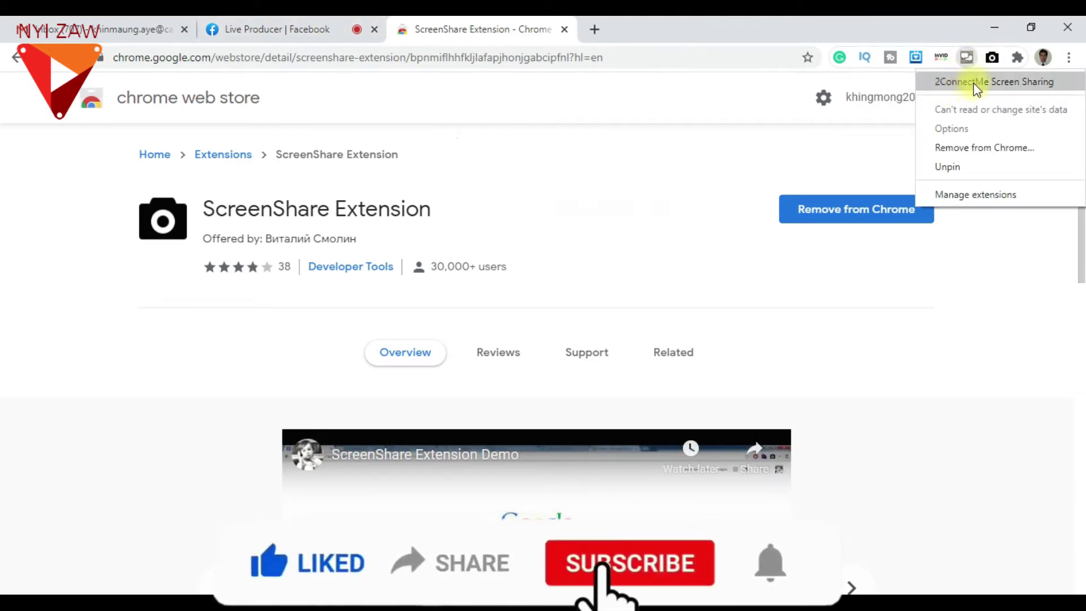
left_click(17, 57)
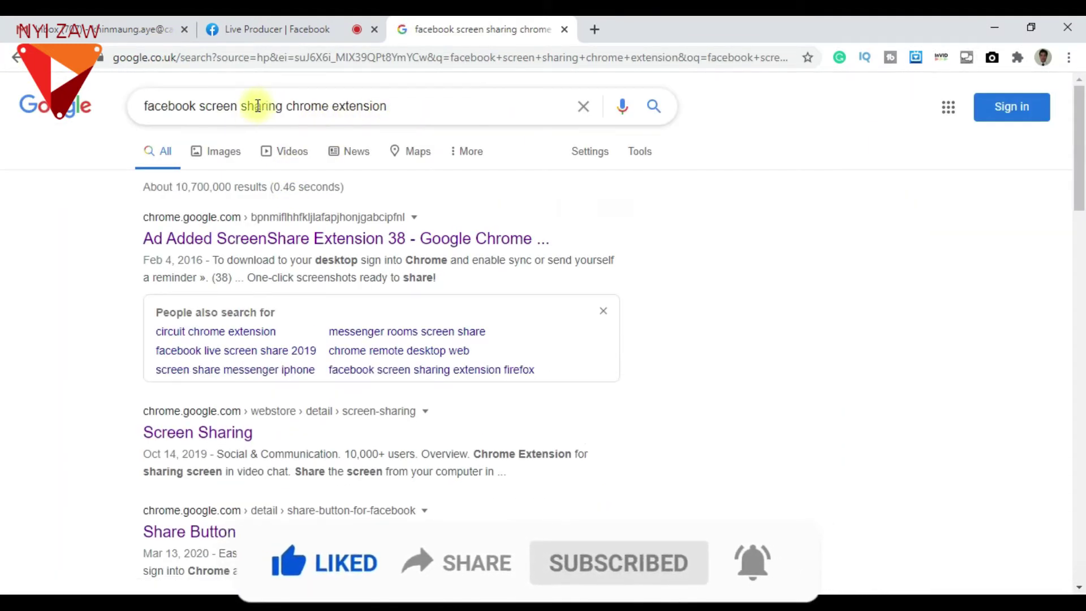
left_click_drag(210, 109, 107, 113)
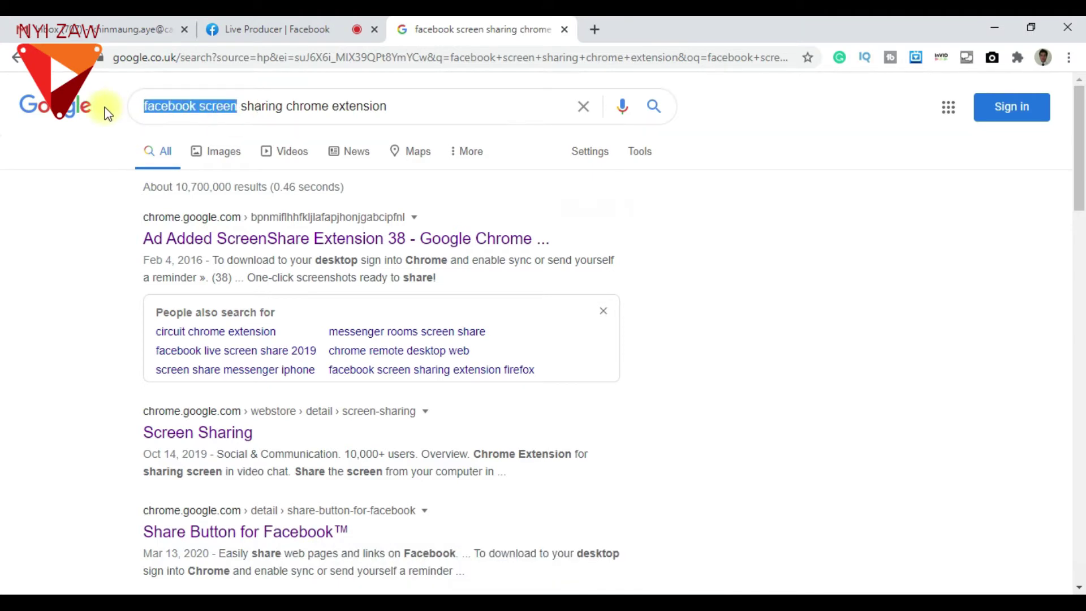
type("2conet")
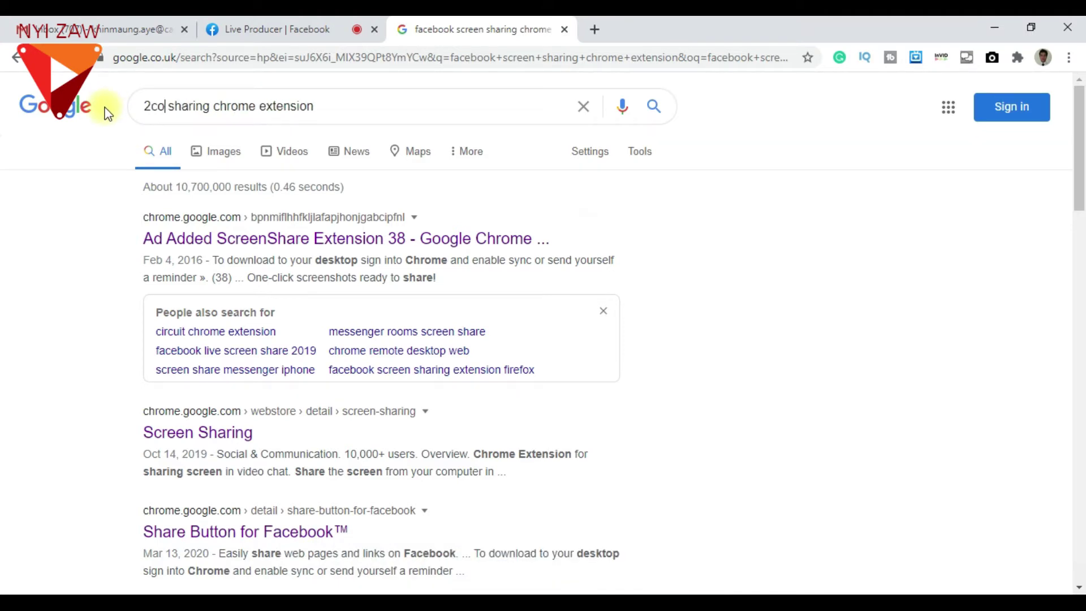
key("BackSpace")
key("BackSpace")
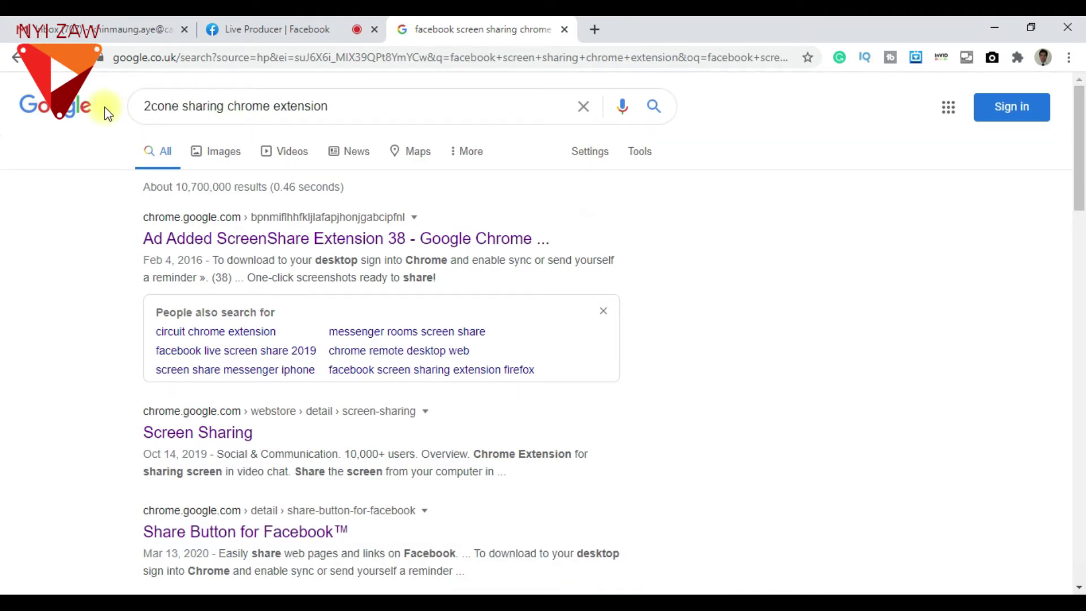
type("nectme")
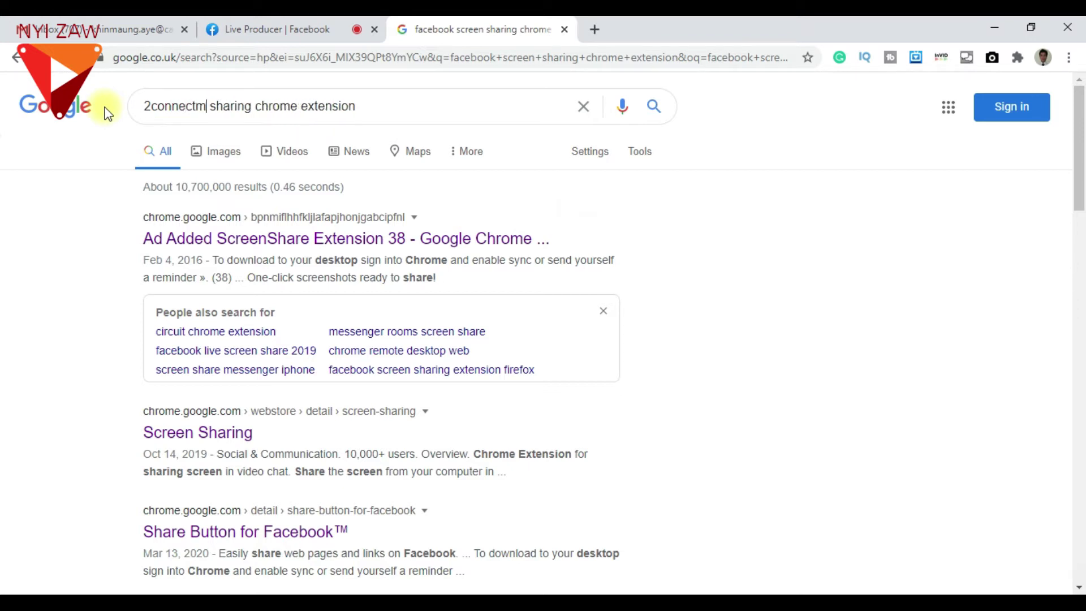
key("Return")
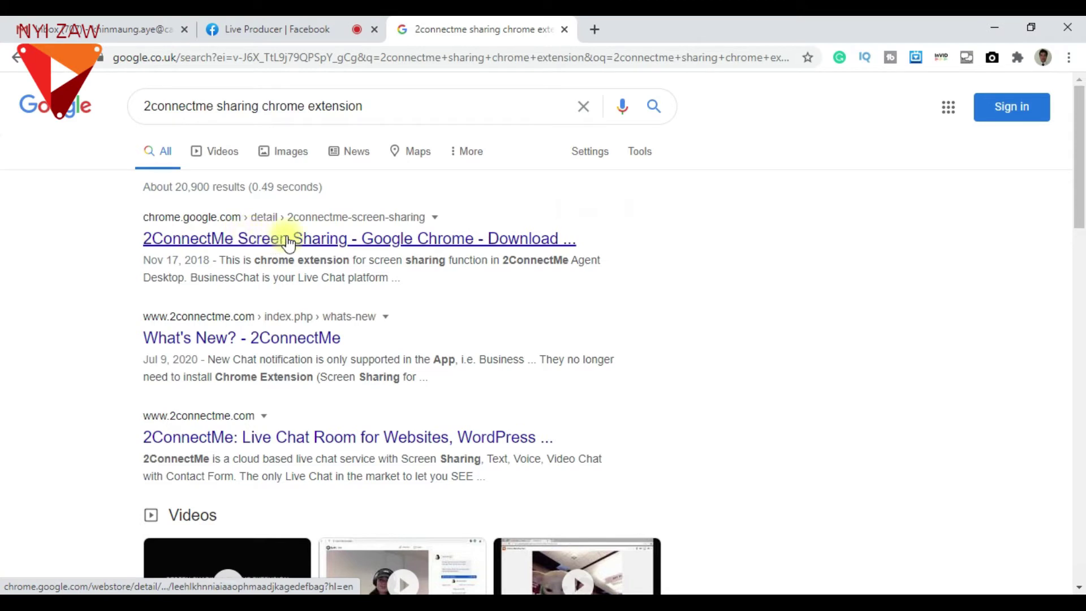
left_click(440, 242)
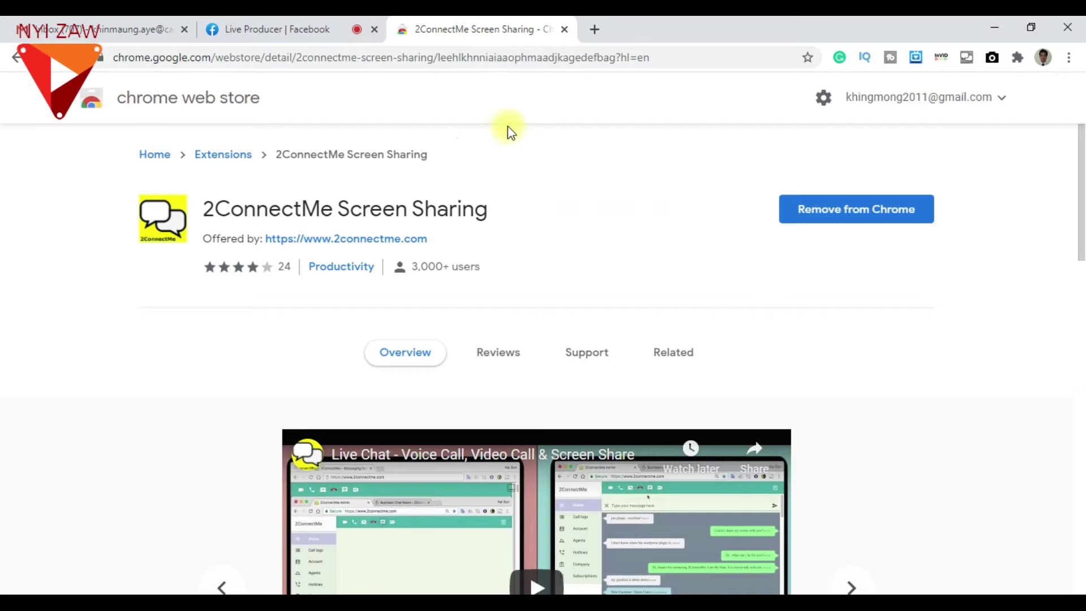
left_click(286, 25)
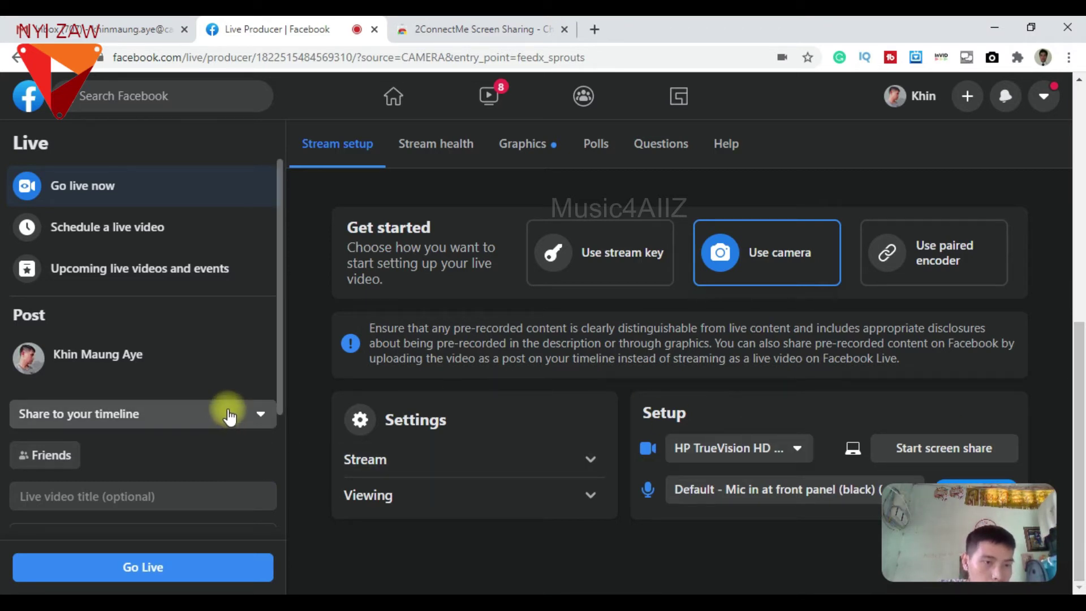
Step: Share the live video to a managed Page, Treasure Beauty Corner
left_click(229, 416)
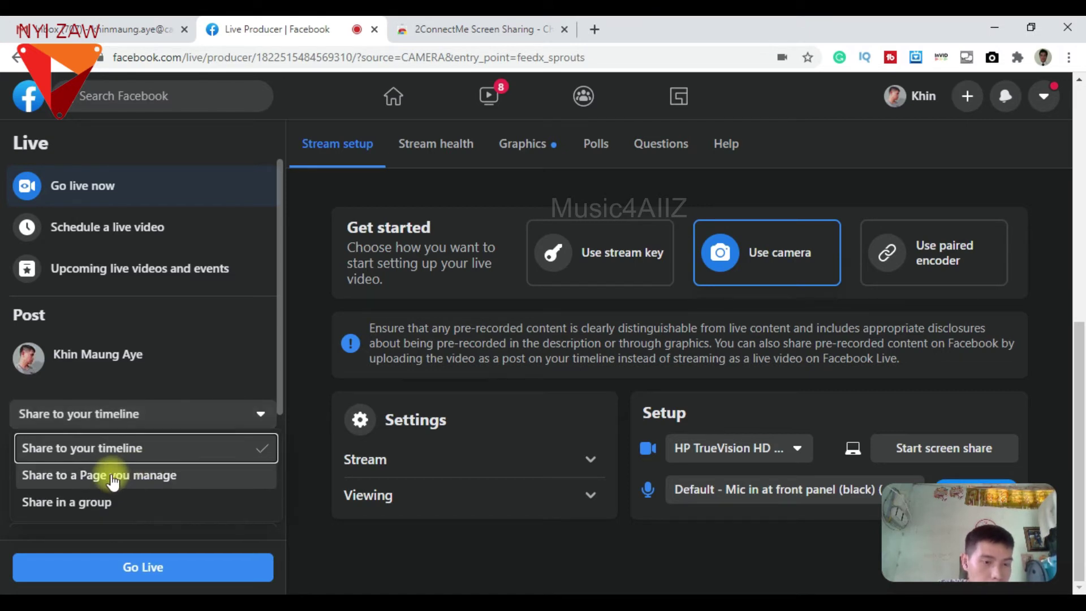
left_click_drag(277, 347, 271, 420)
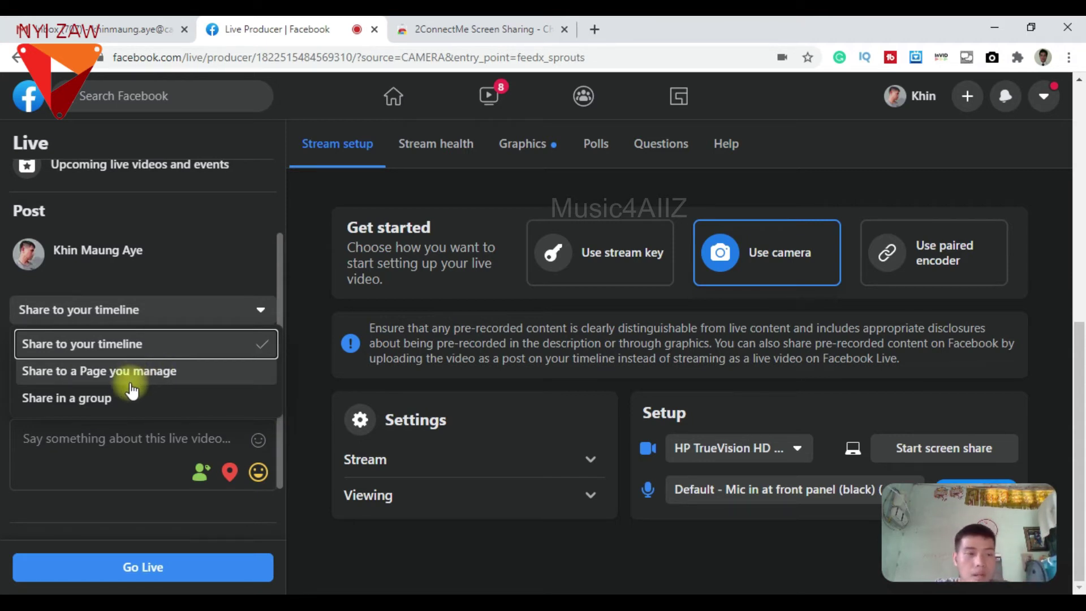
left_click(88, 374)
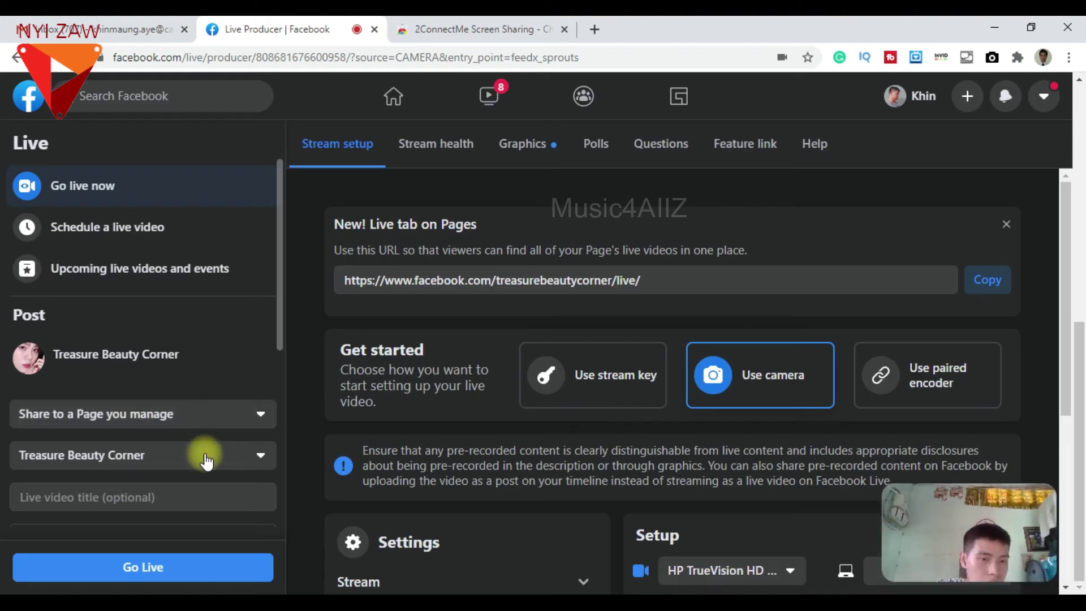
Step: Switch the target from Treasure Beauty Corner to another managed Page further down the list
left_click(206, 456)
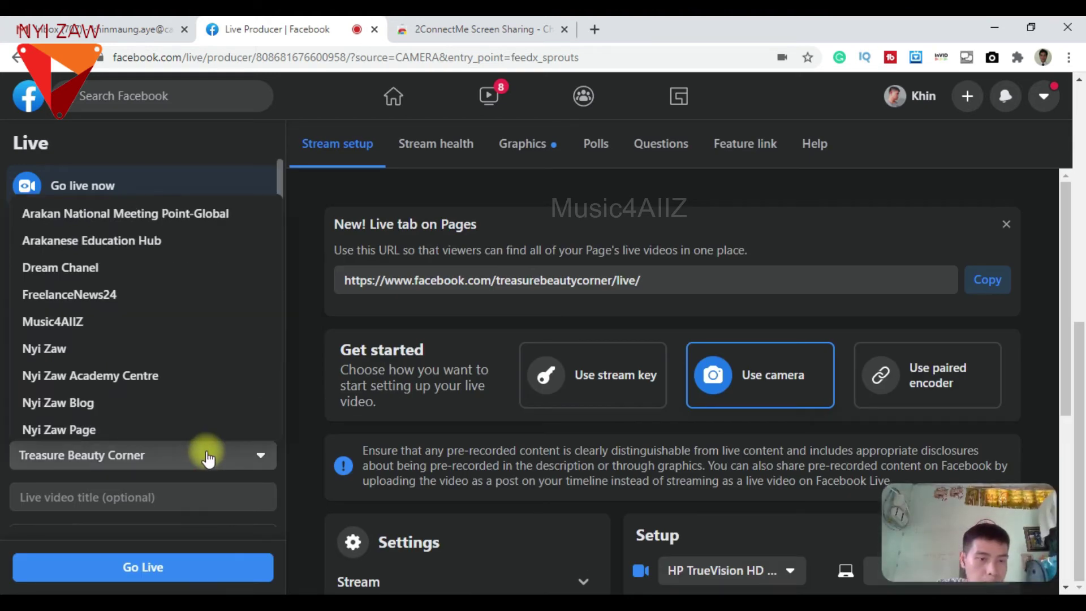
left_click(93, 351)
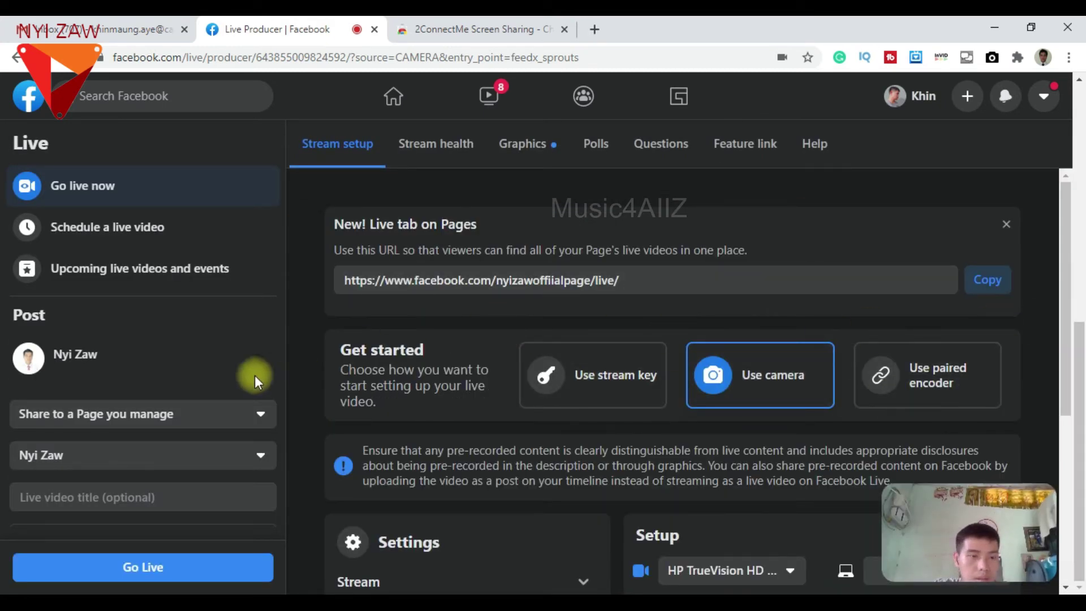
left_click(114, 452)
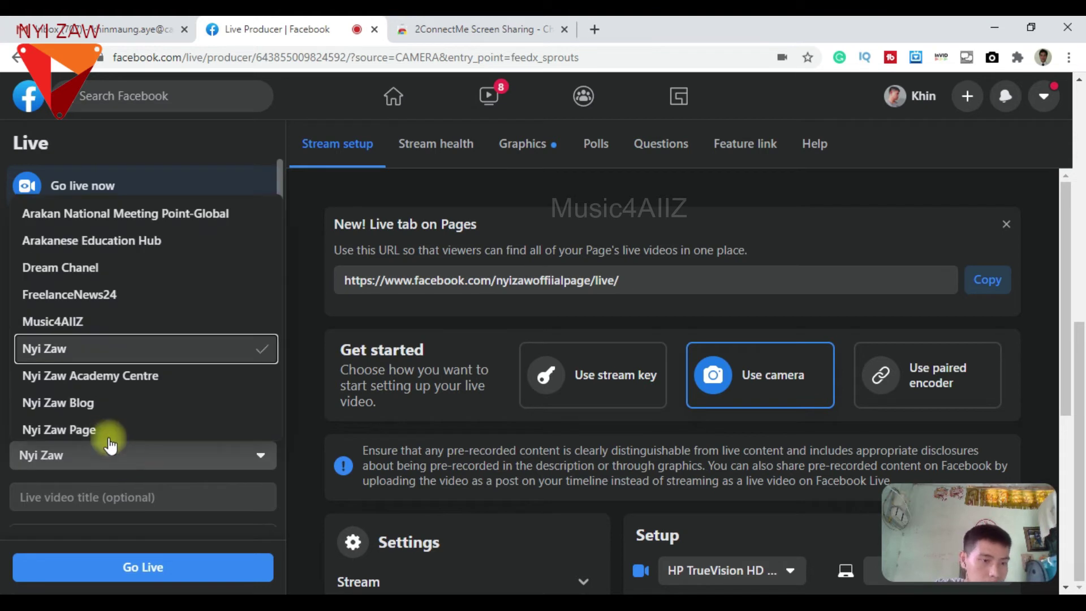
left_click_drag(273, 236, 276, 283)
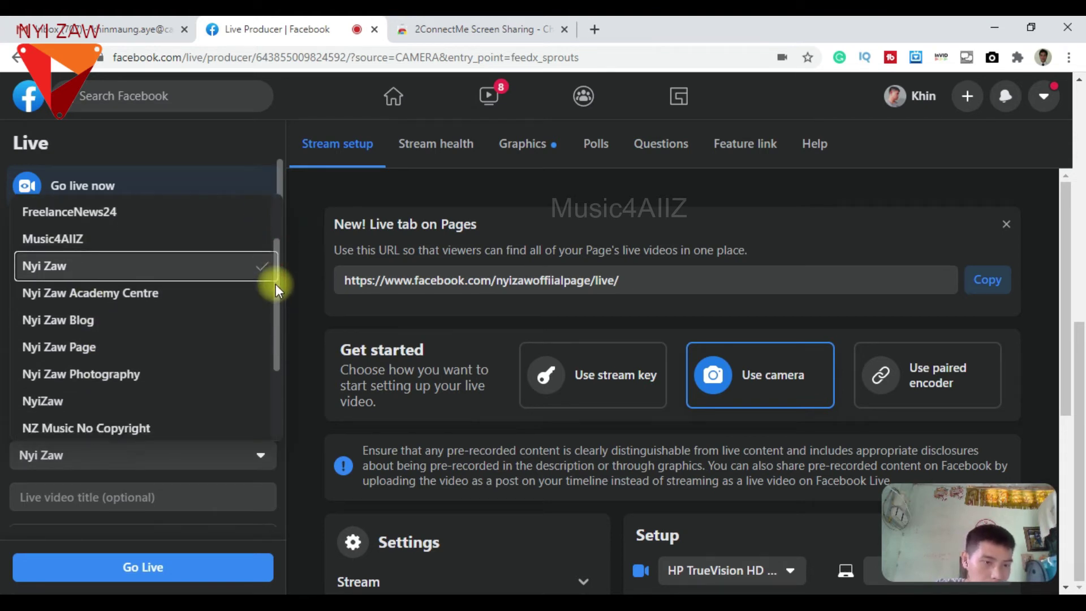
left_click(95, 307)
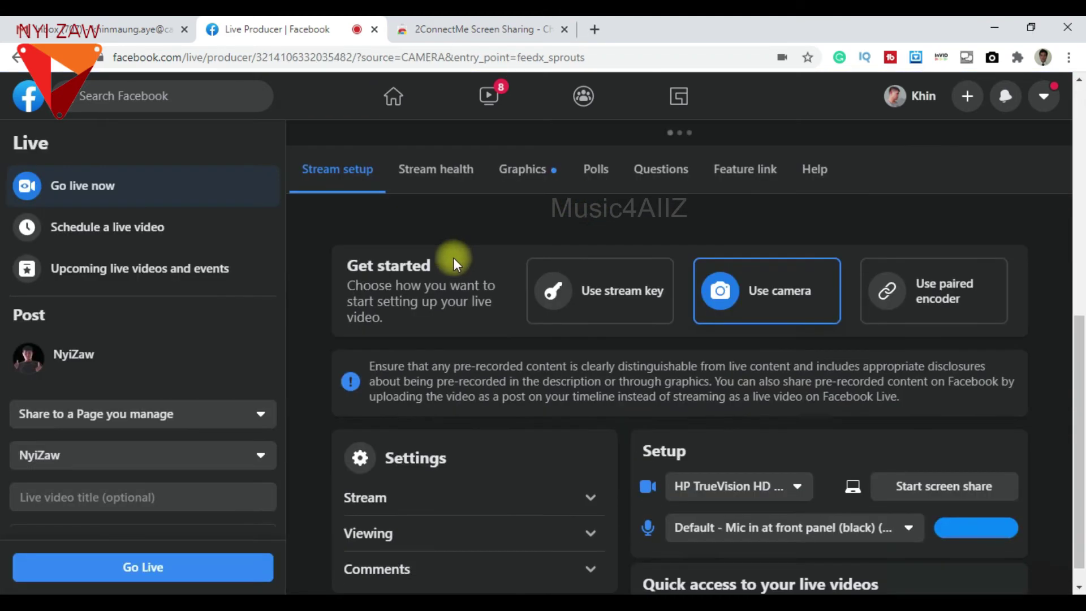
mouse_move(1078, 382)
left_mouse_down()
mouse_move(1073, 213)
mouse_move(1081, 382)
left_mouse_up()
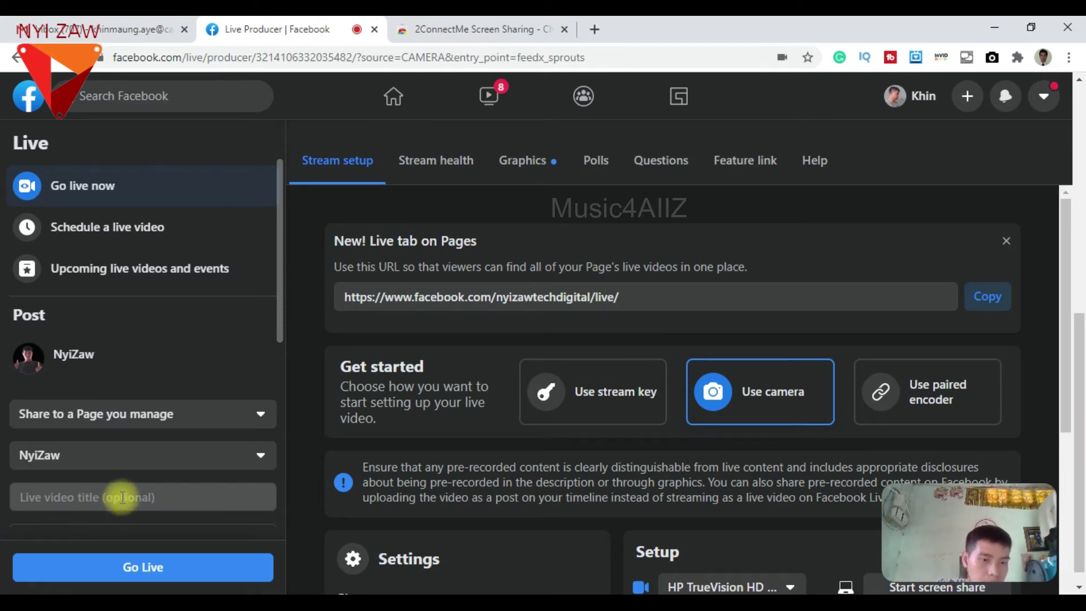
Step: Enter 'How to share PC screen on Facebook Live?' as the live video title
left_click(123, 498)
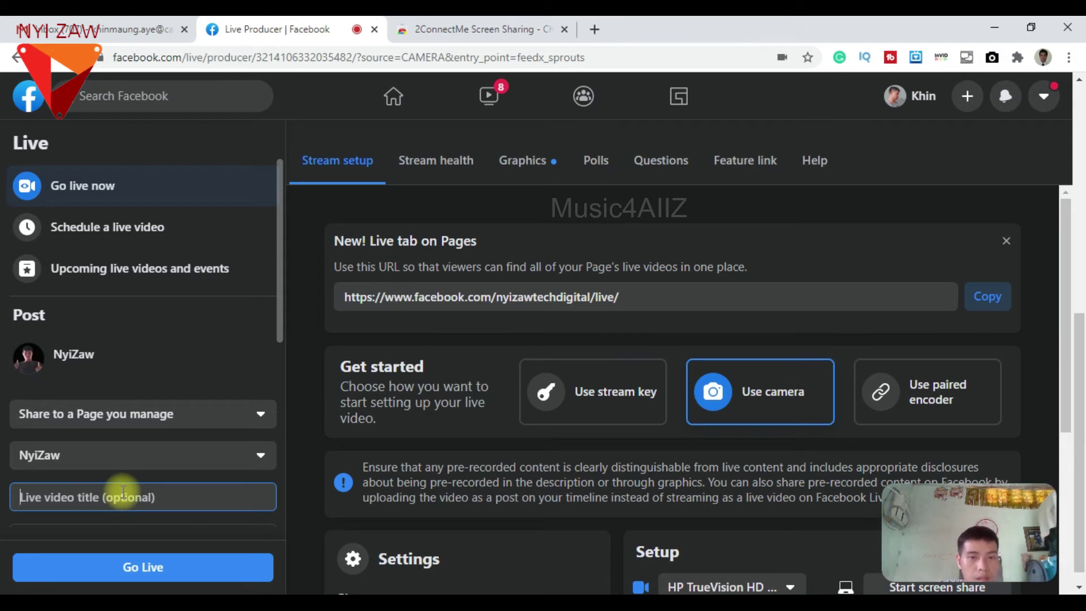
type("H")
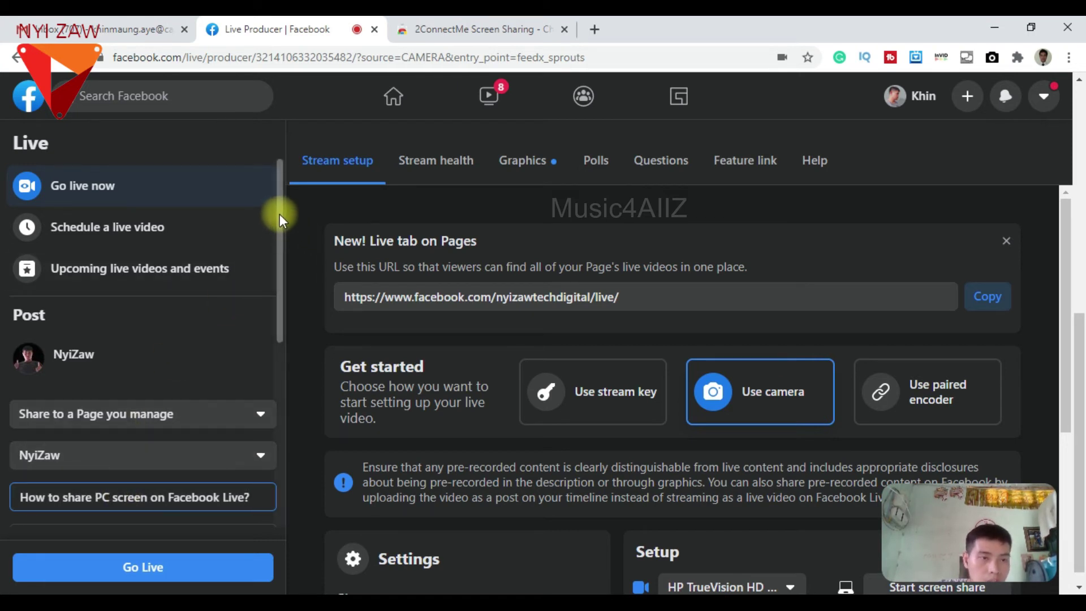
left_click_drag(279, 212, 219, 412)
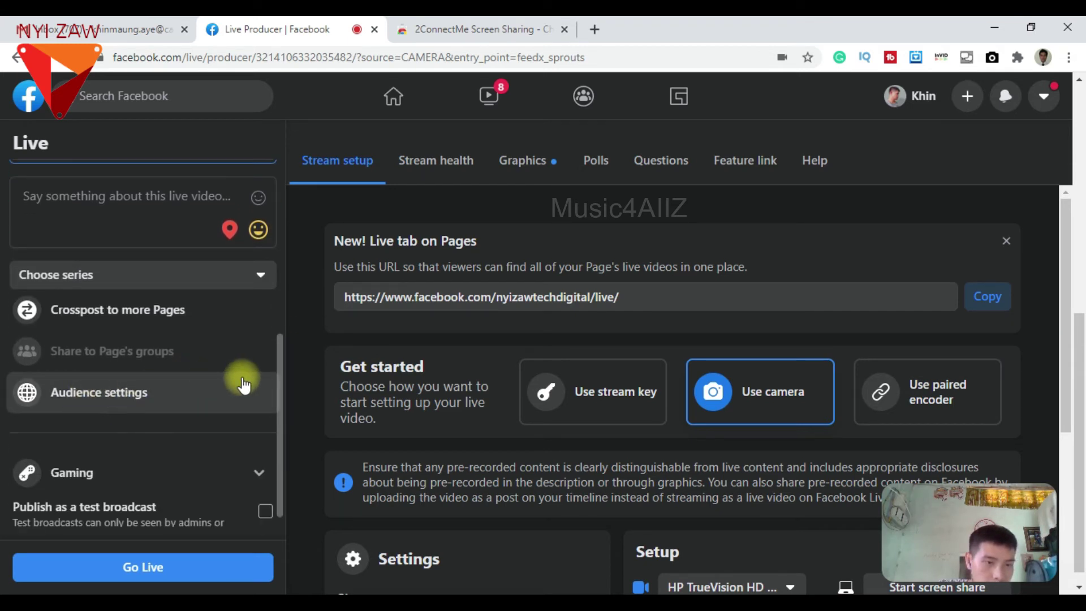
left_click_drag(280, 371, 280, 413)
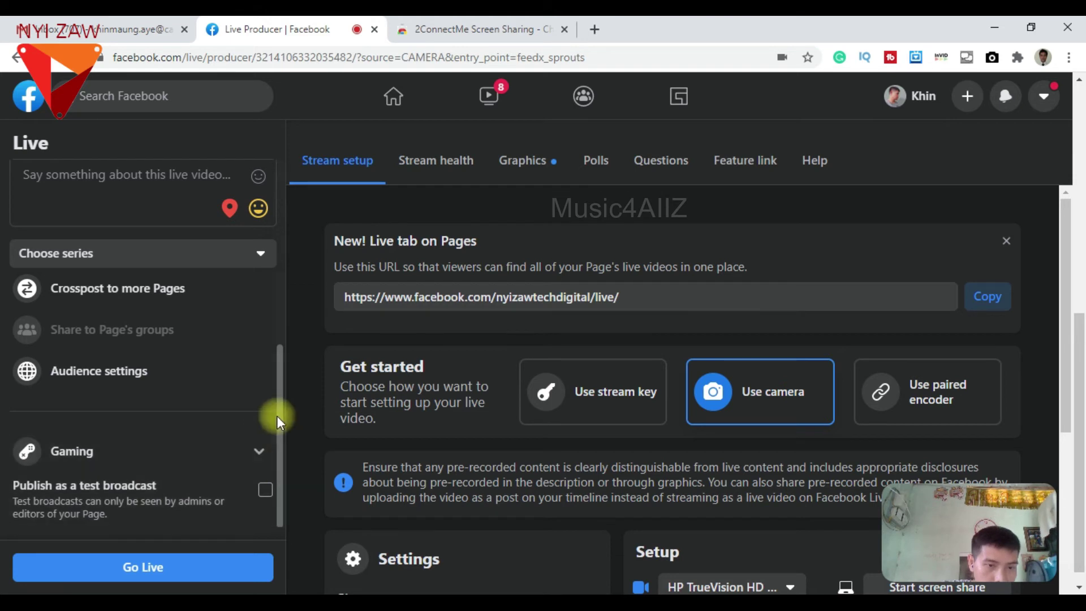
left_click_drag(276, 416, 285, 286)
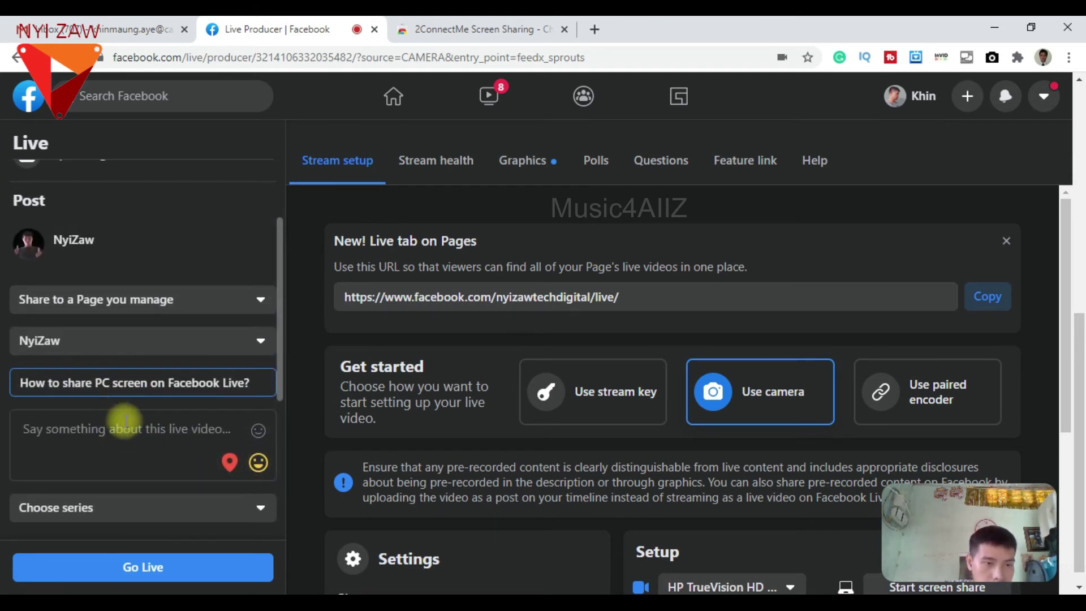
Step: Copy the title into the description and accept Grammarly's 'a PC' fix
left_click_drag(255, 383, 5, 380)
key("ctrl+c")
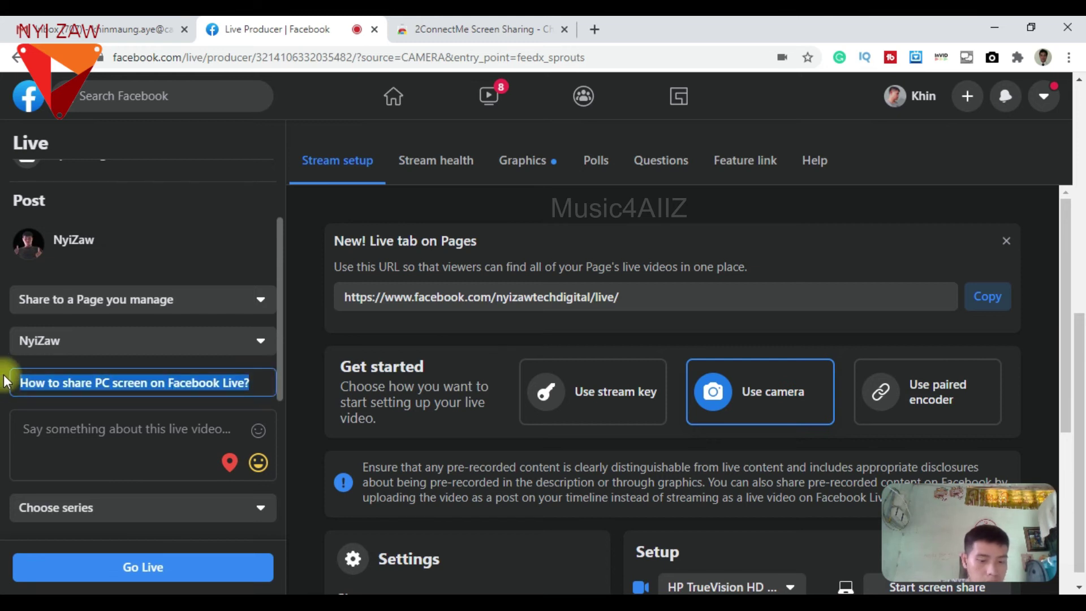
left_click(72, 434)
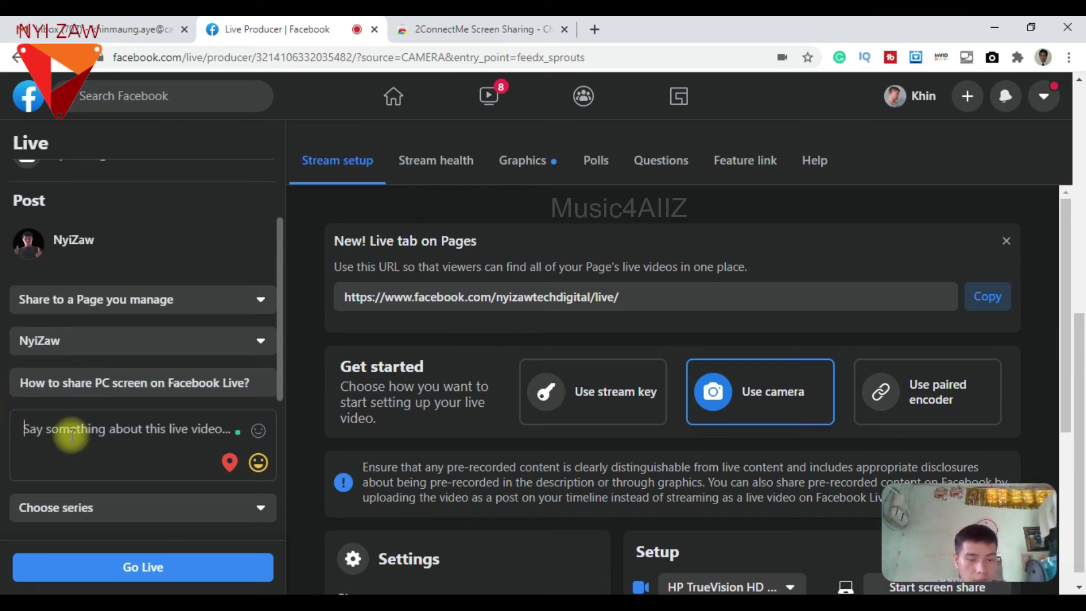
key("ctrl+v")
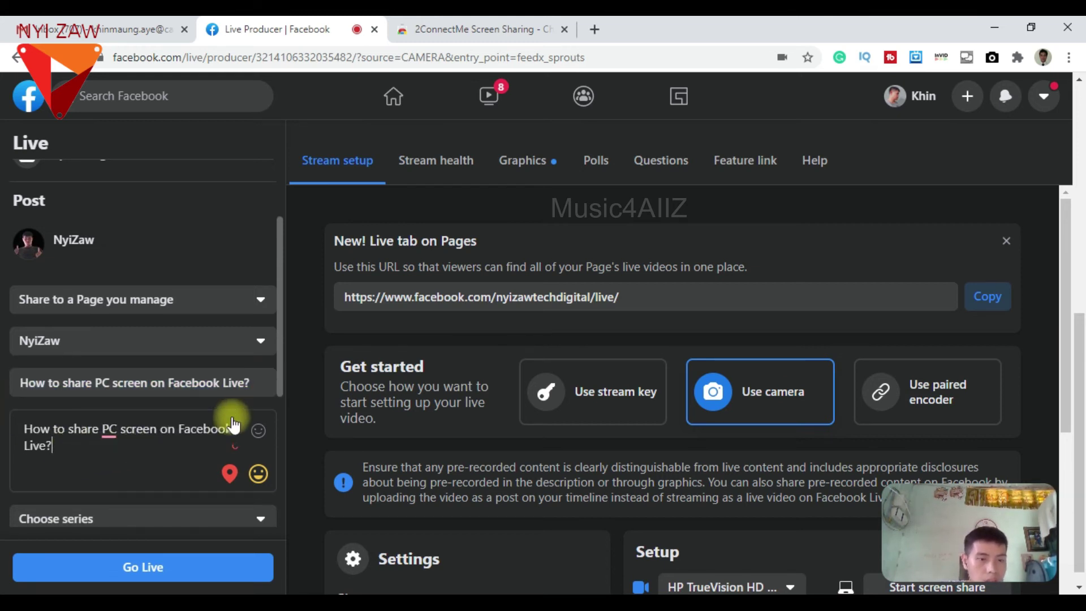
left_click(110, 430)
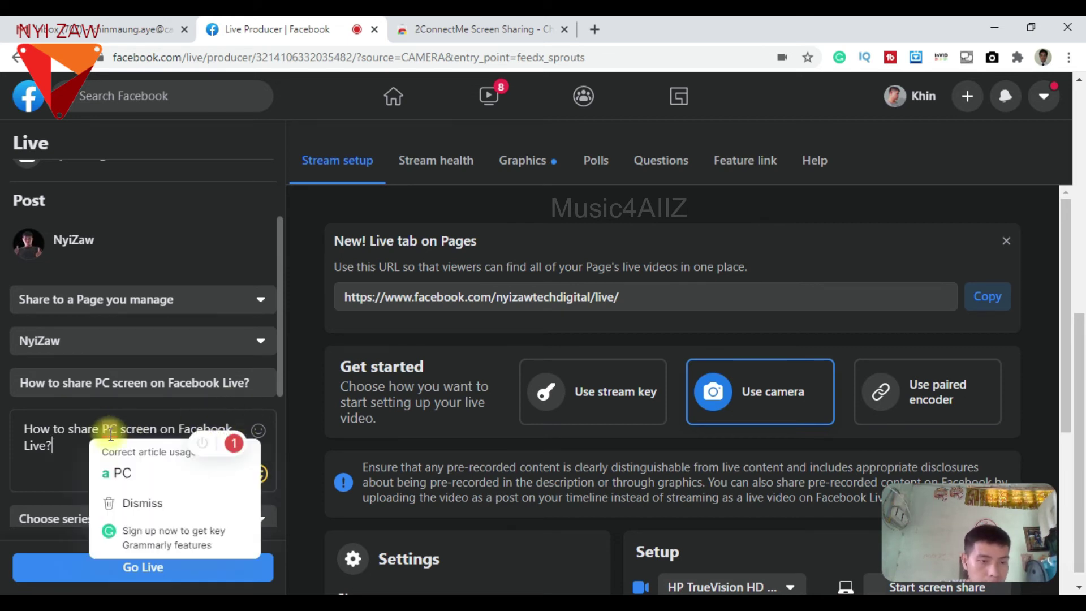
left_click(121, 472)
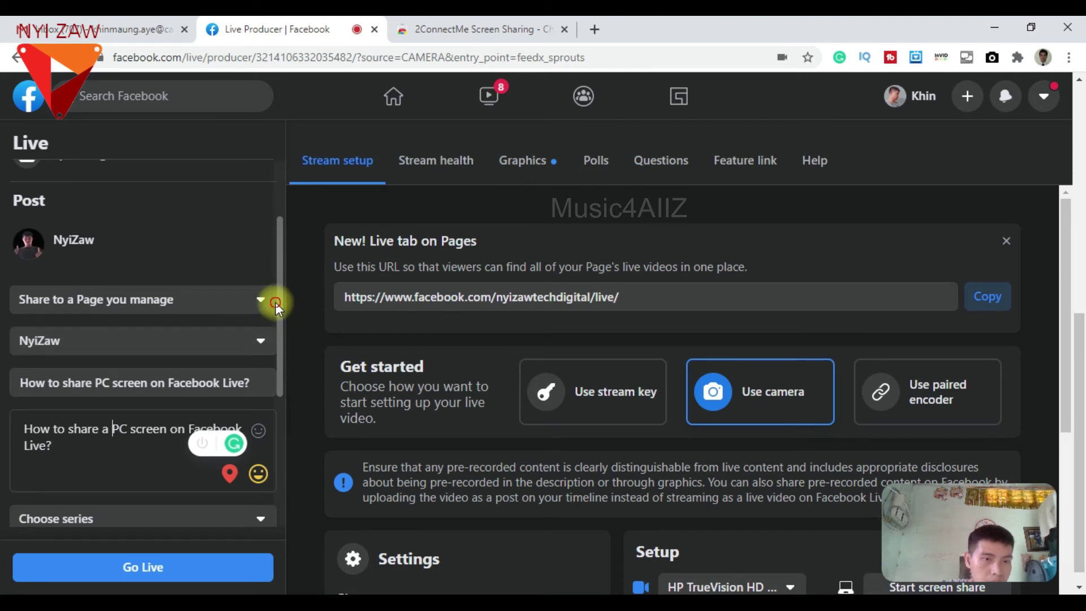
left_click_drag(276, 302, 279, 243)
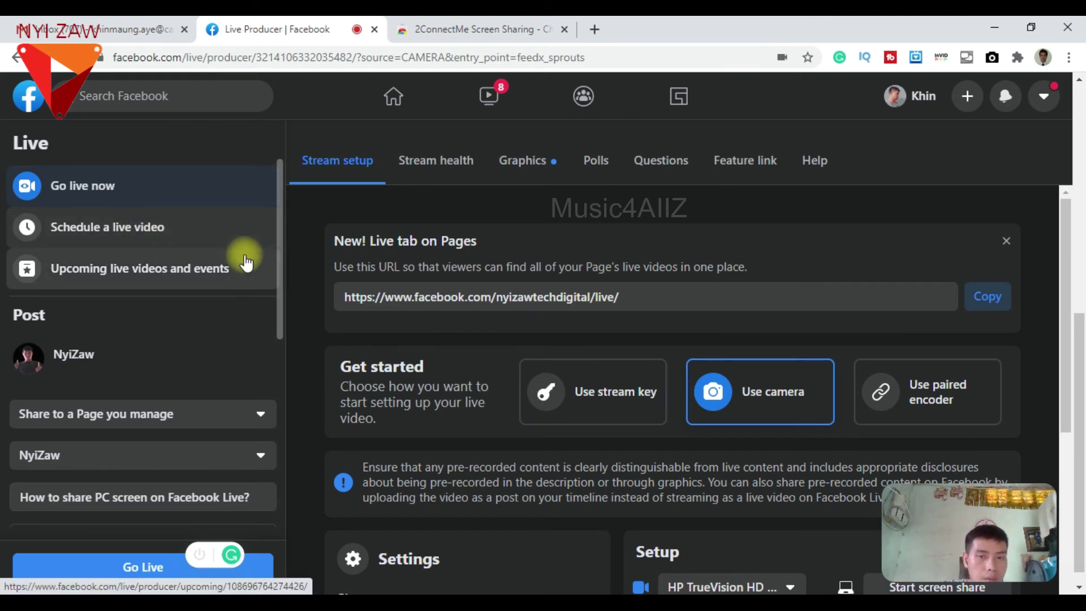
scroll(277, 213, "down", 5)
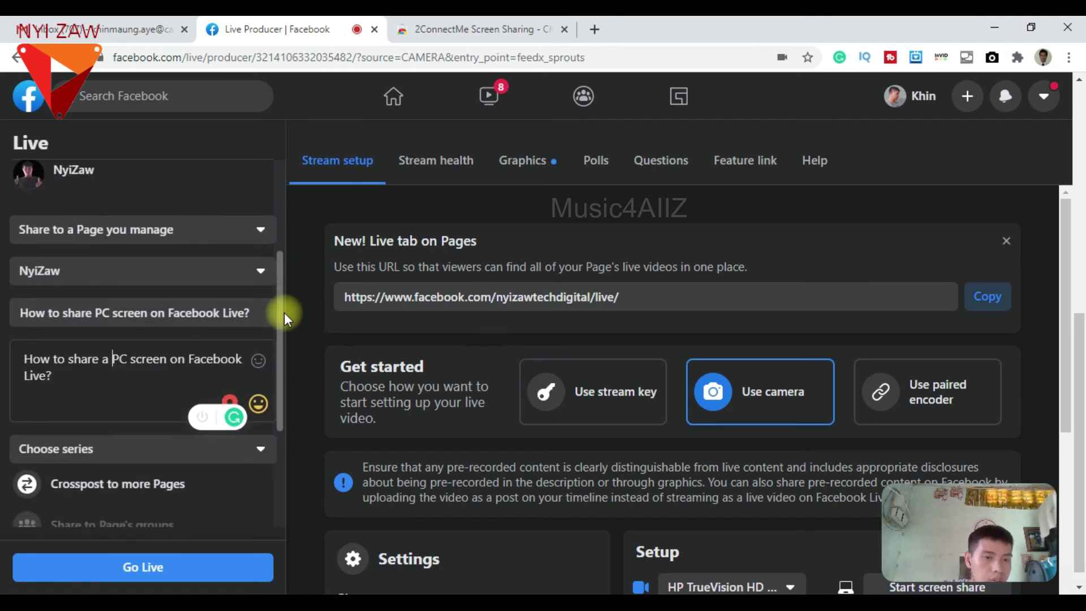
scroll(276, 374, "down", 2)
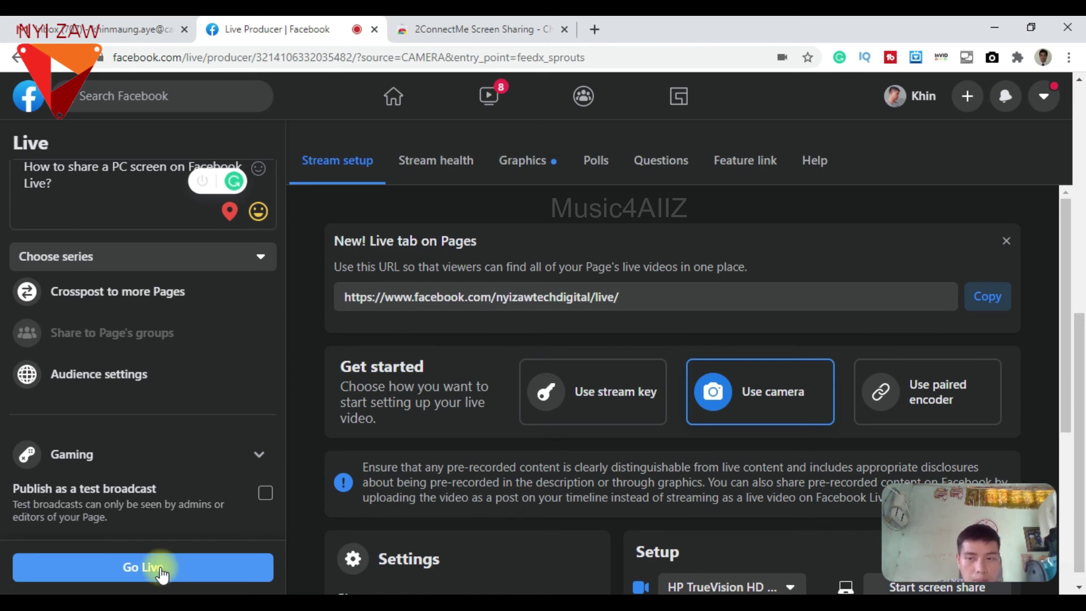
left_click_drag(1064, 289, 1070, 412)
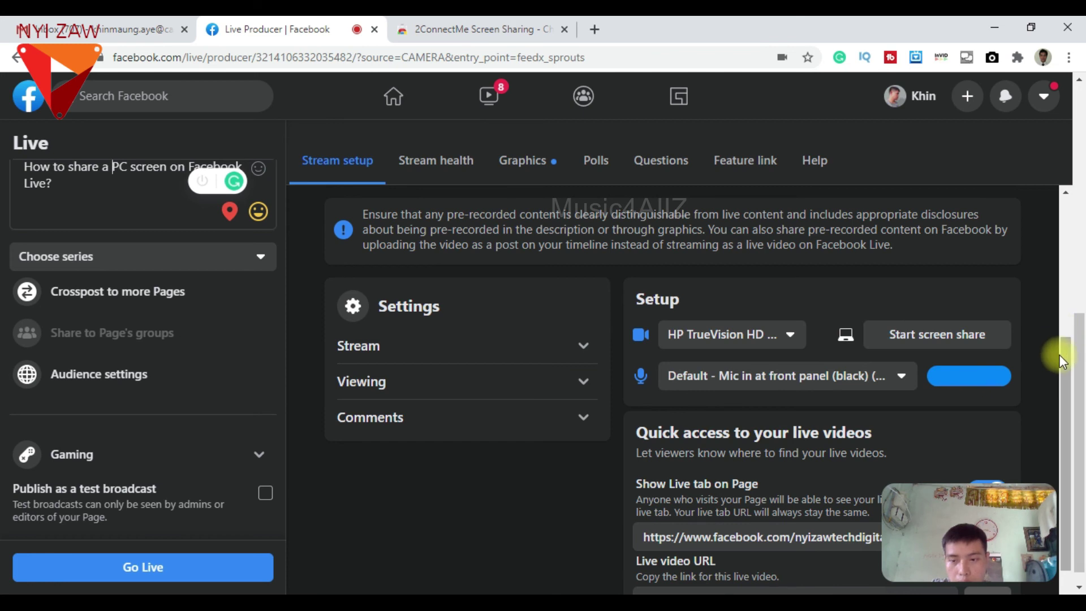
scroll(1065, 396, "down", 1)
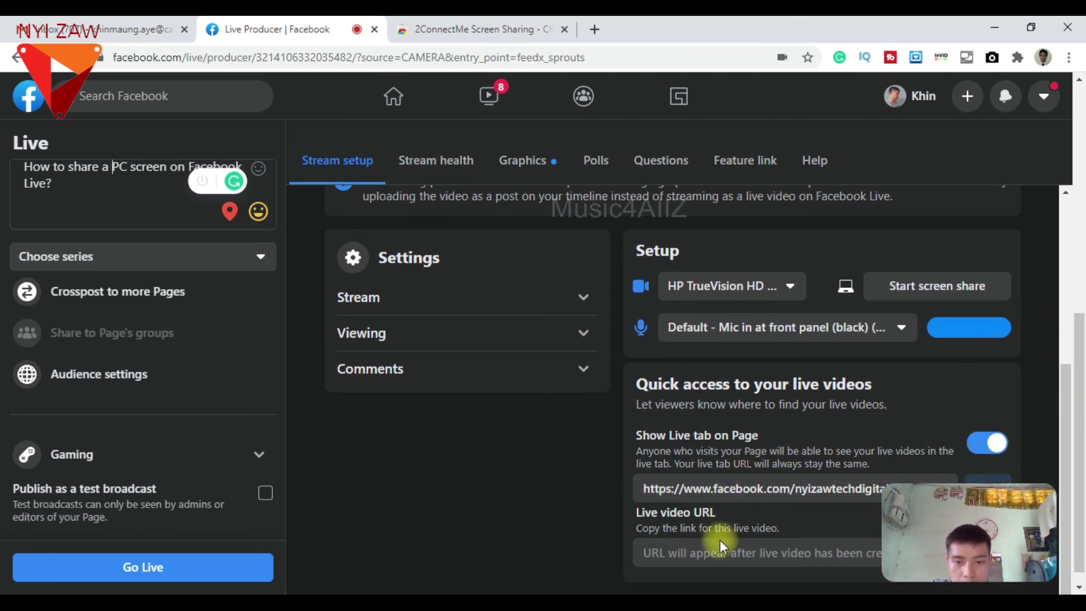